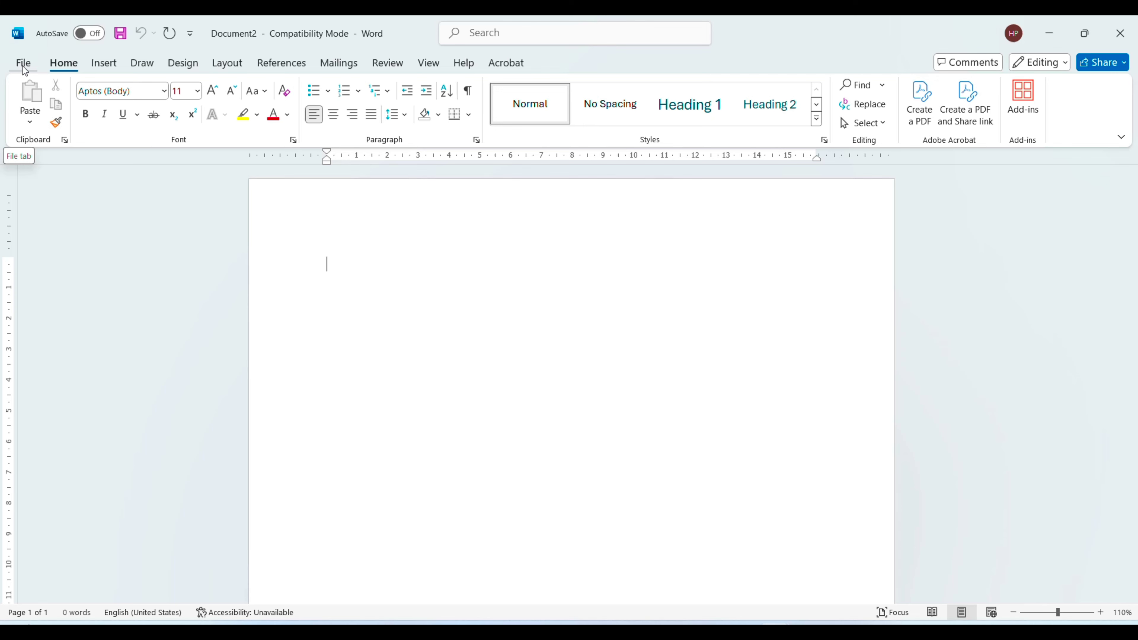
Step: Look through the gallery of featured templates available for creating a new document
click(24, 64)
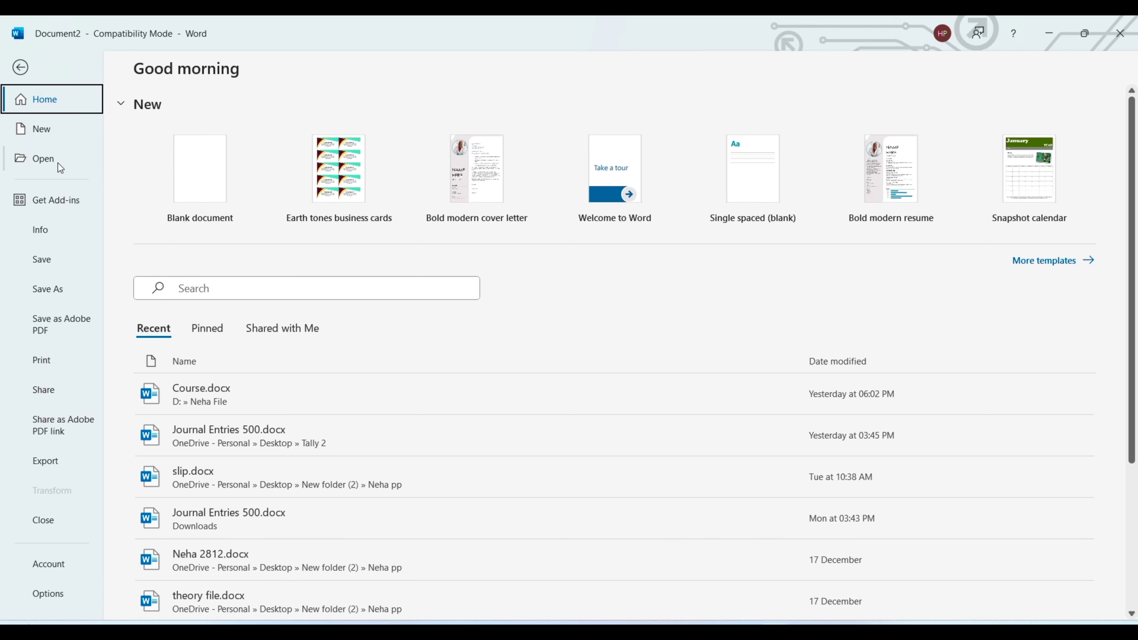
click(22, 130)
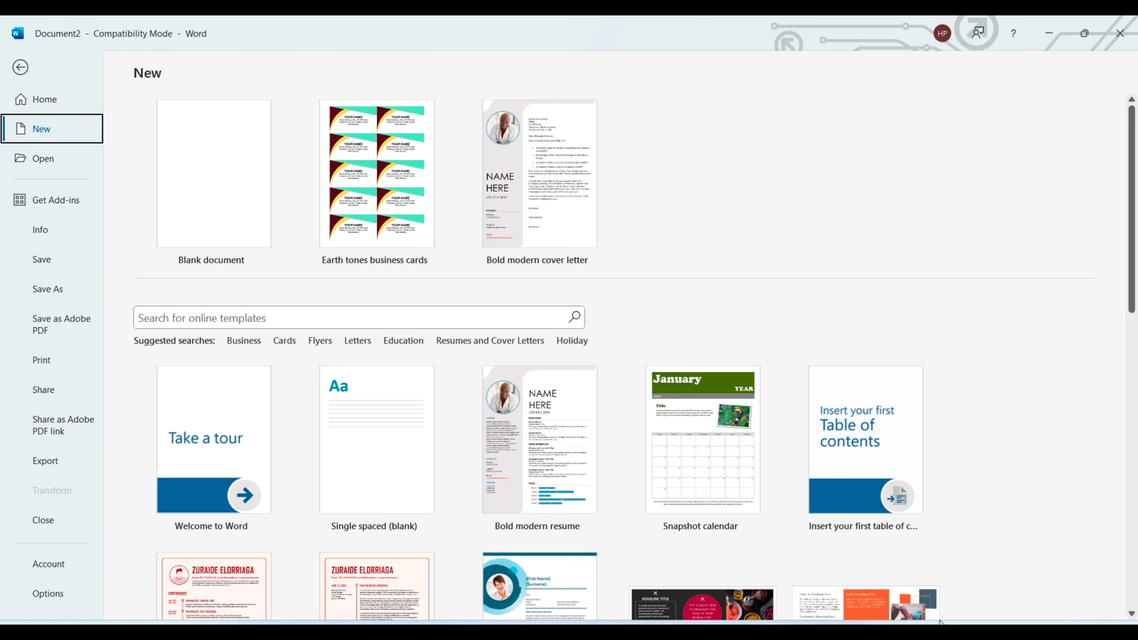
scroll(395, 526, down, 5)
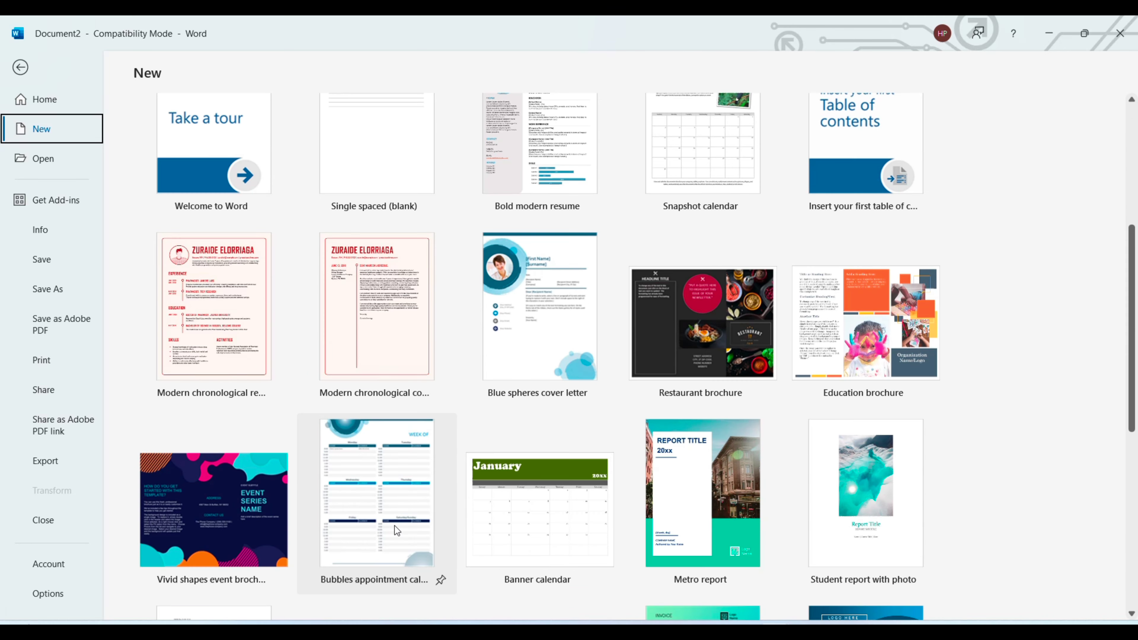
scroll(394, 525, down, 8)
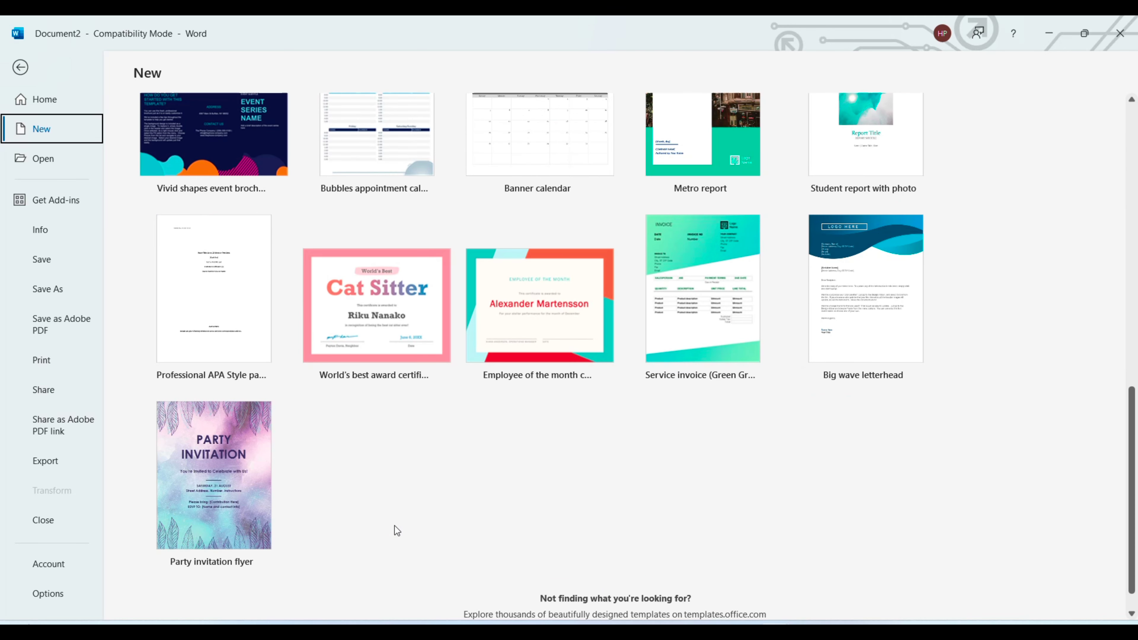
scroll(395, 525, up, 5)
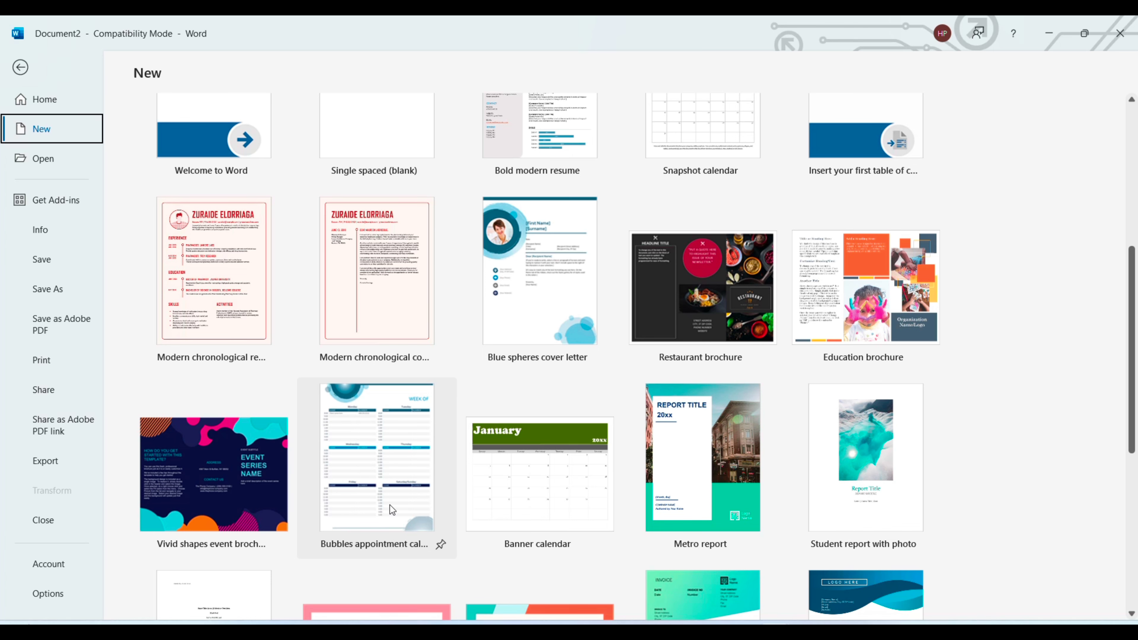
scroll(389, 505, up, 2)
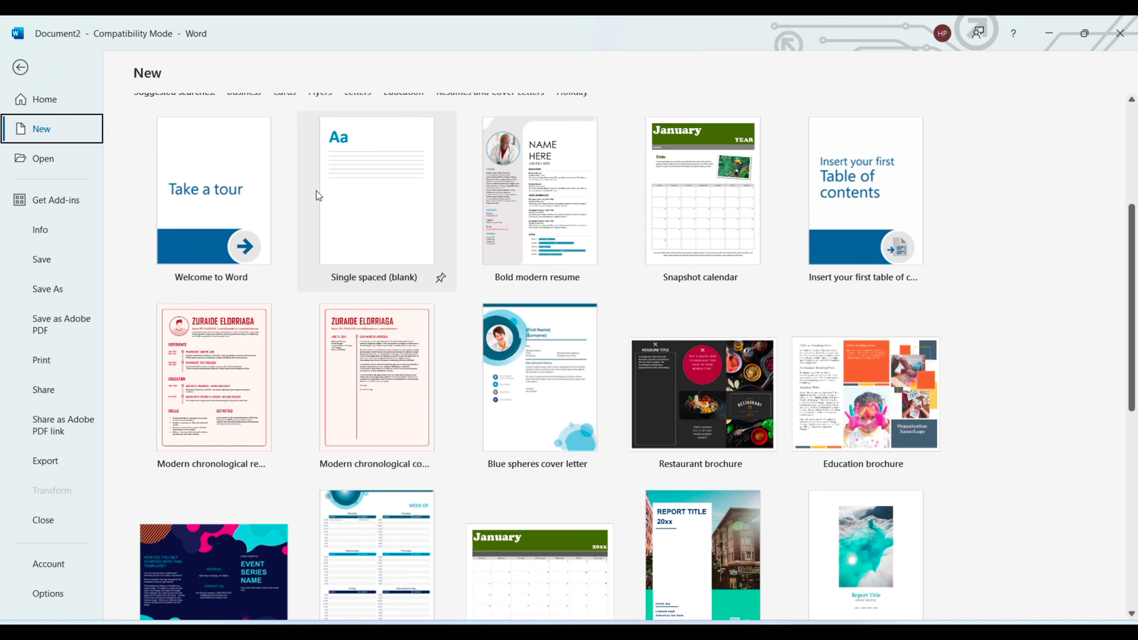
scroll(733, 473, up, 3)
scroll(733, 471, up, 2)
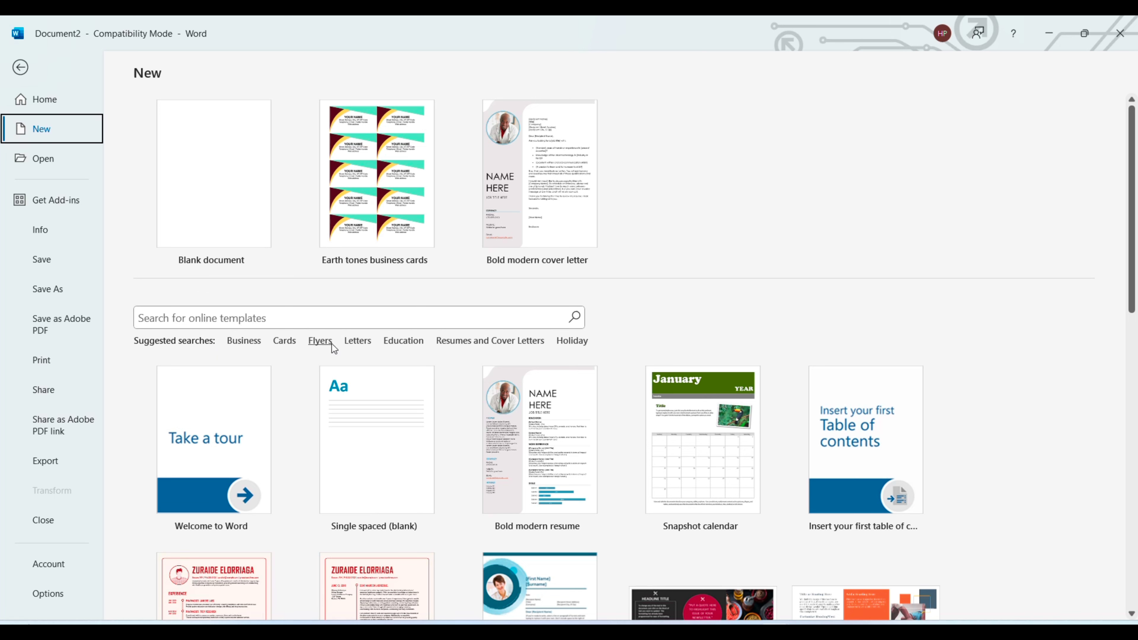
Step: Browse the Business category of online templates, then return to the main template gallery
click(245, 341)
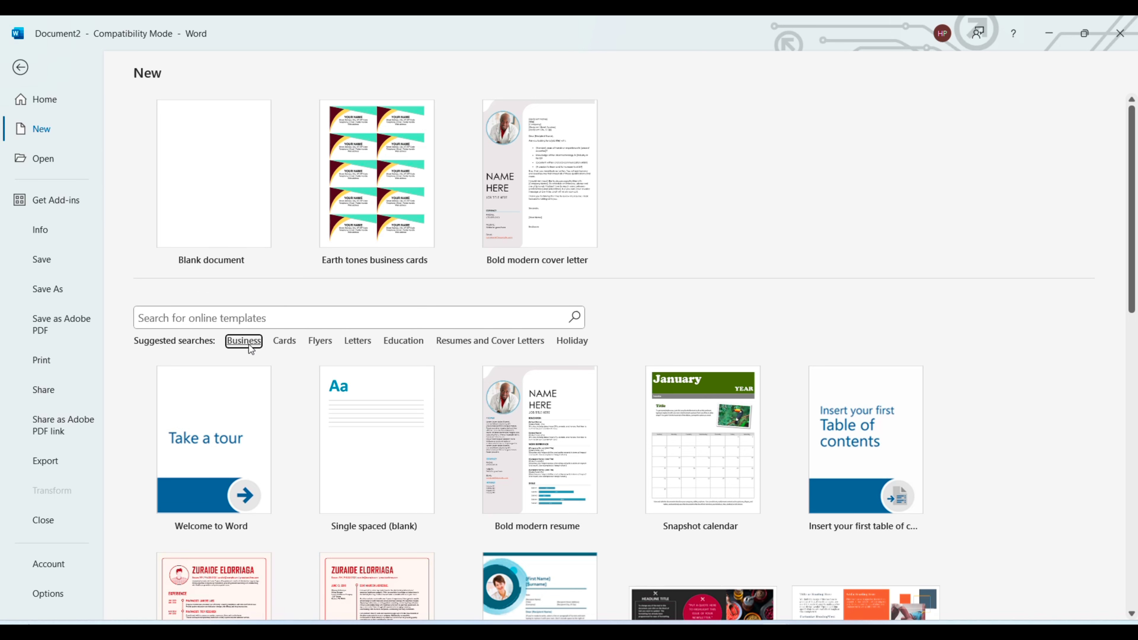
click(245, 341)
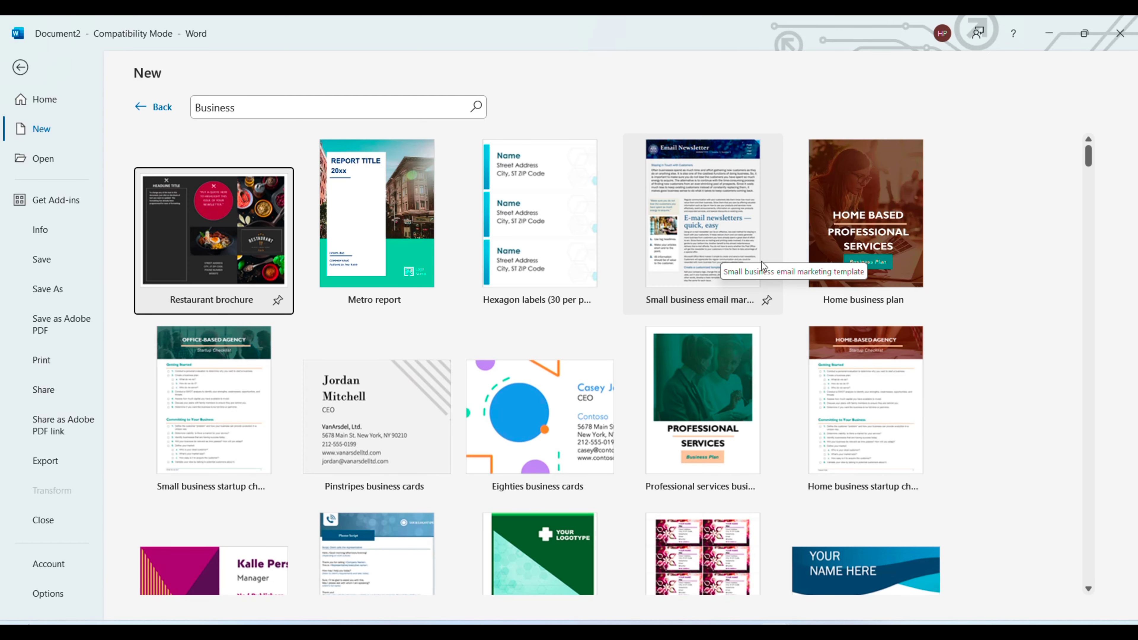
scroll(627, 294, down, 2)
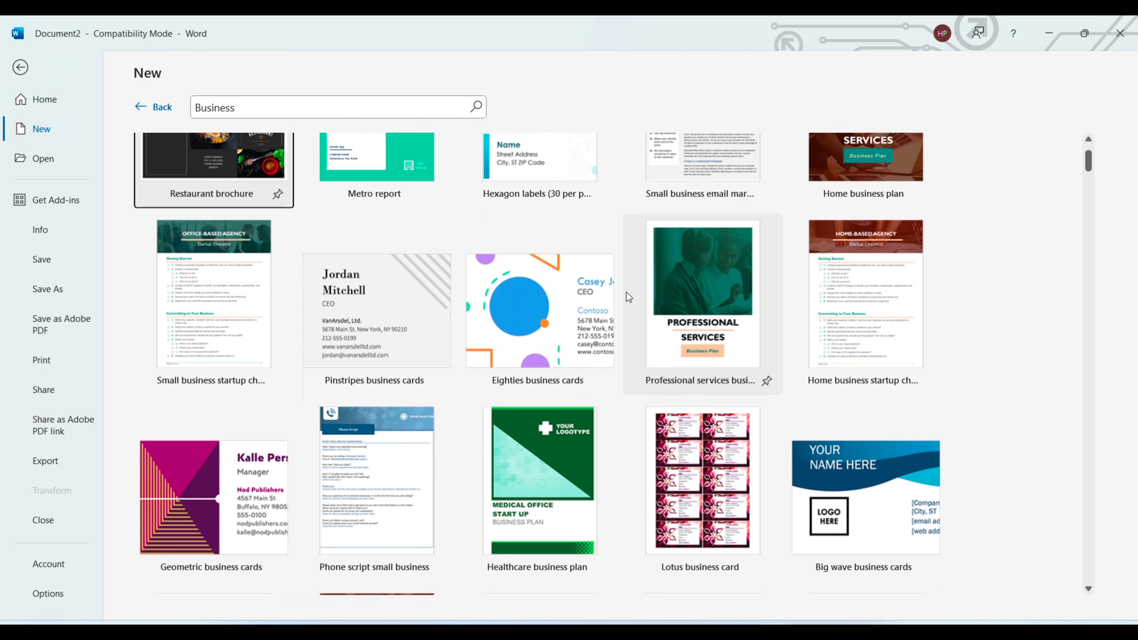
scroll(629, 297, down, 1)
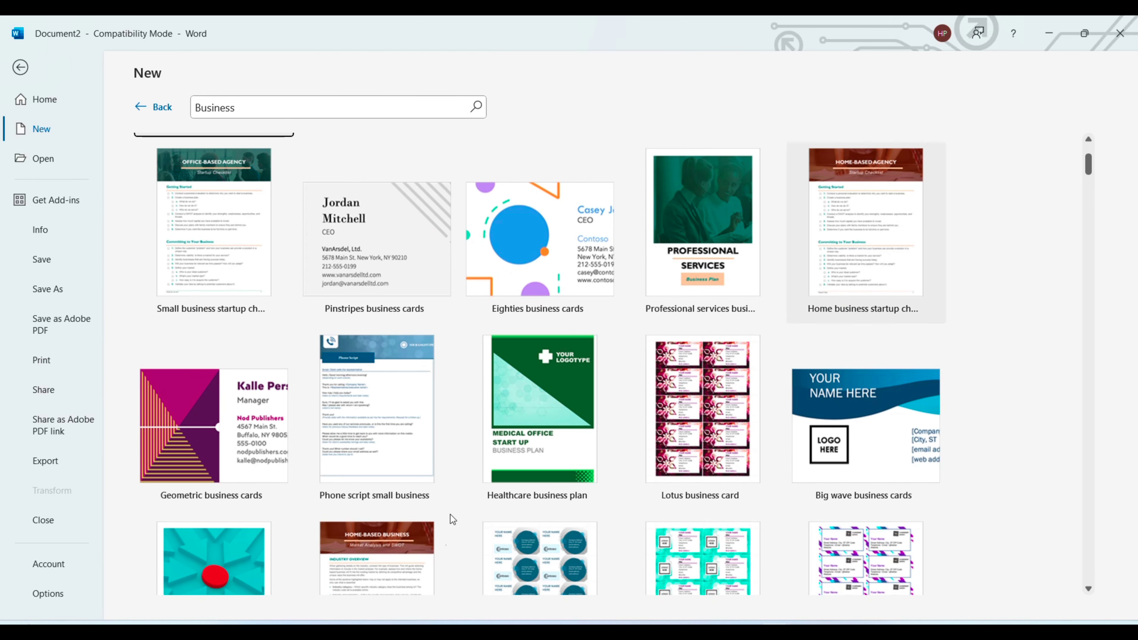
mouse_move(814, 624)
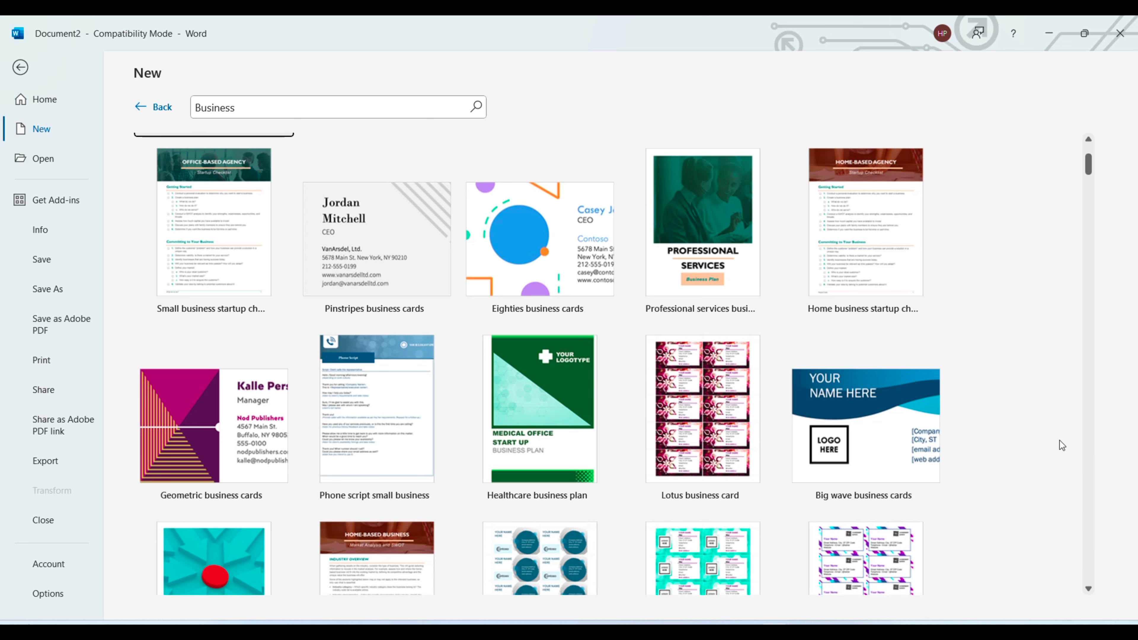
scroll(933, 538, down, 2)
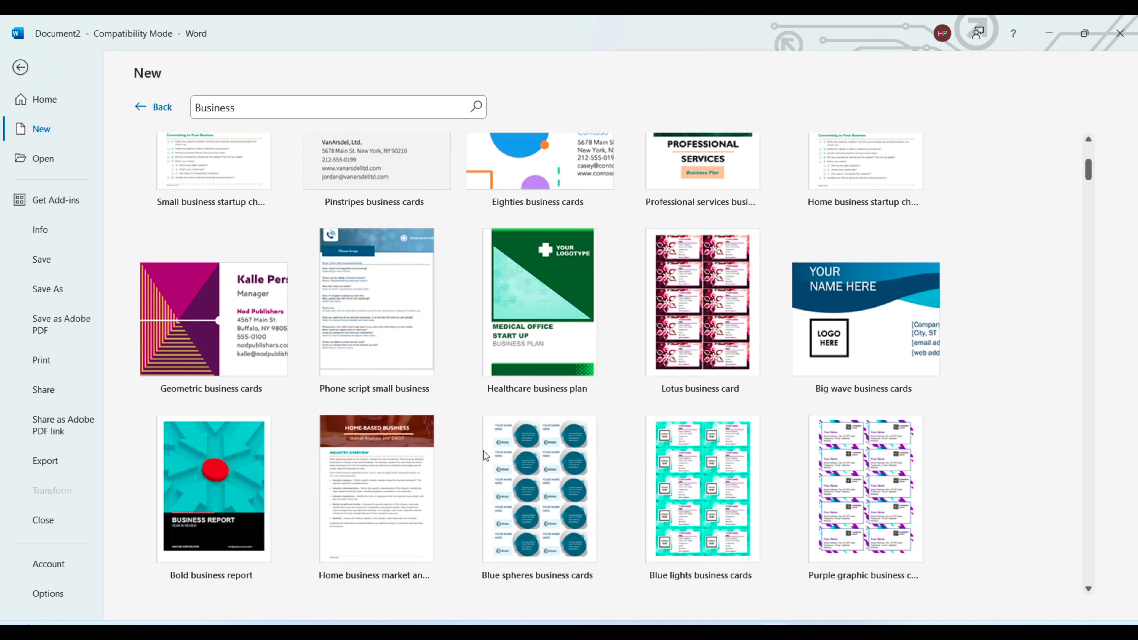
scroll(484, 452, down, 4)
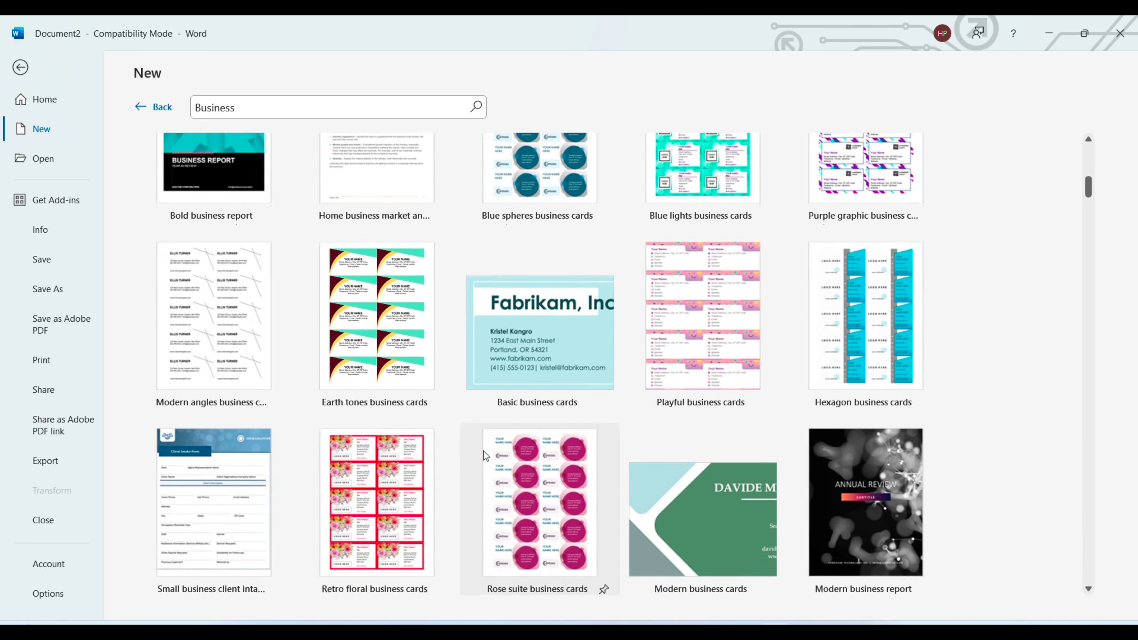
scroll(484, 451, up, 6)
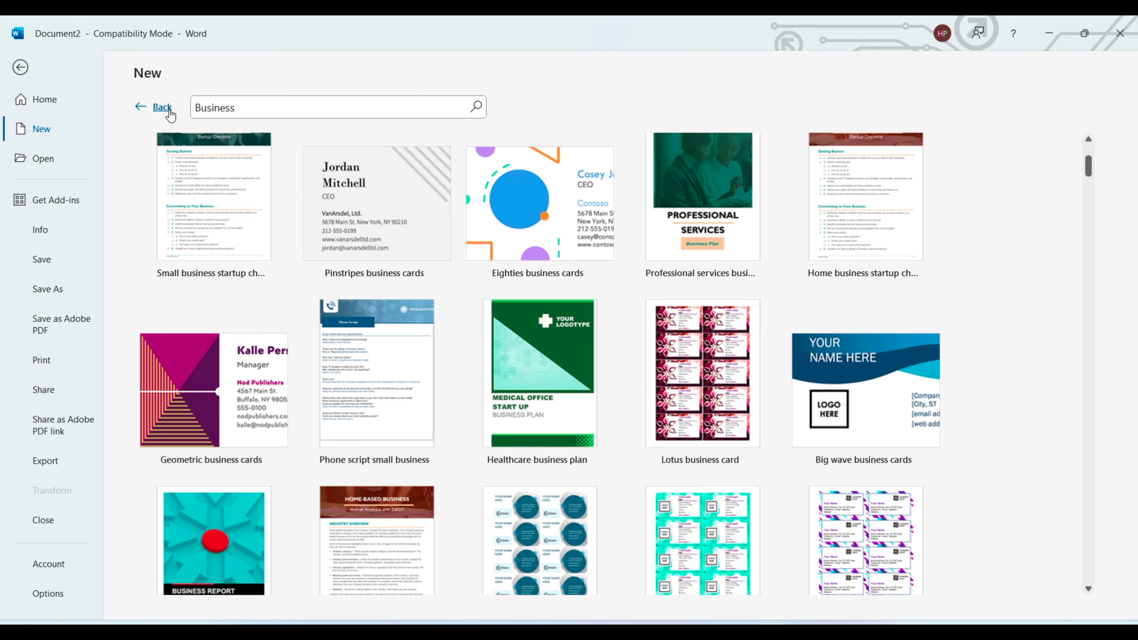
click(154, 107)
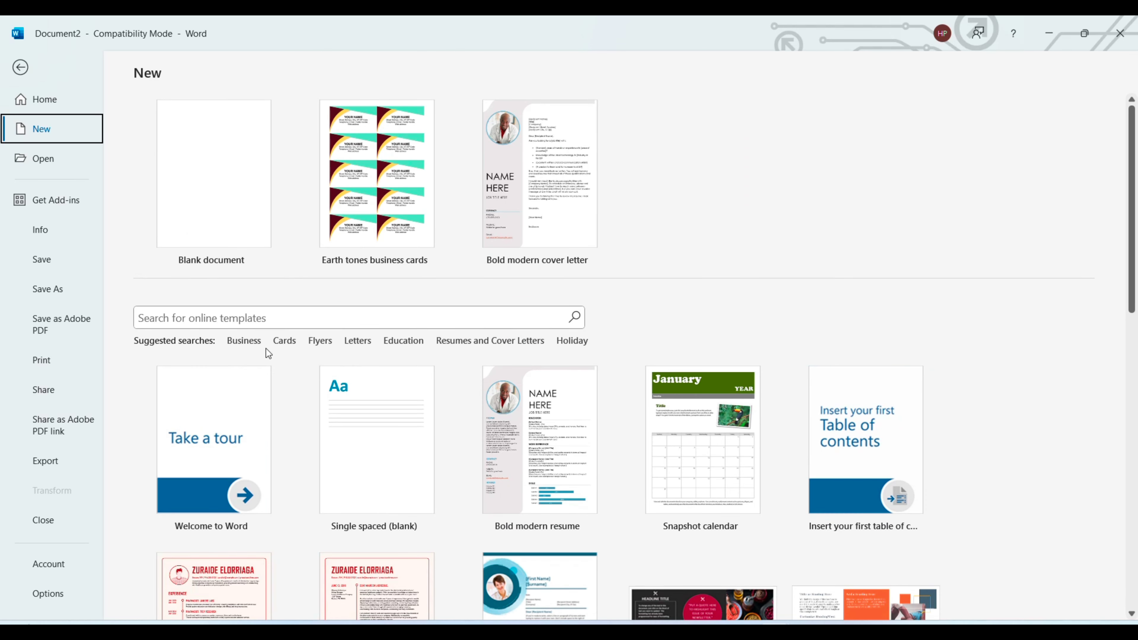
Step: Create a document from the Earth tones business cards template in the Cards category
click(282, 342)
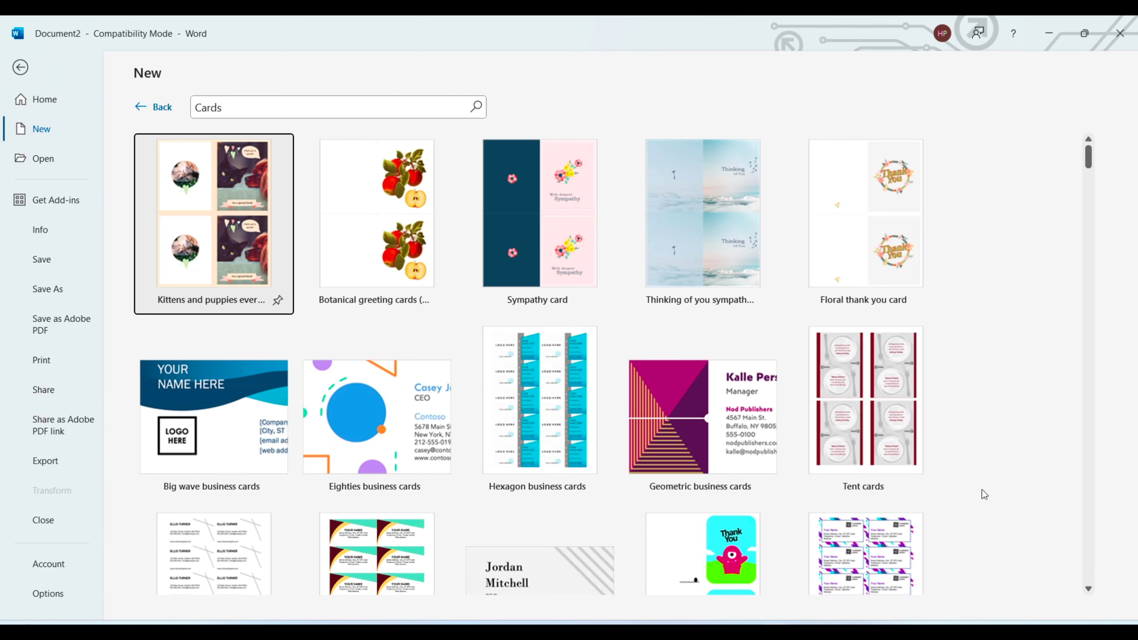
scroll(981, 492, down, 3)
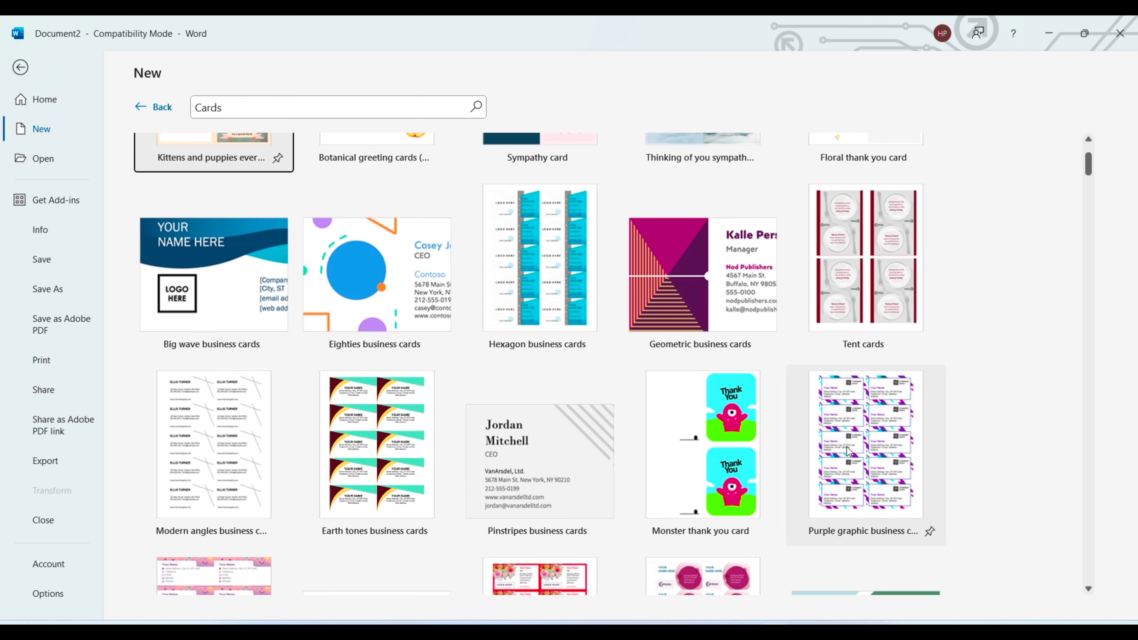
scroll(848, 450, down, 7)
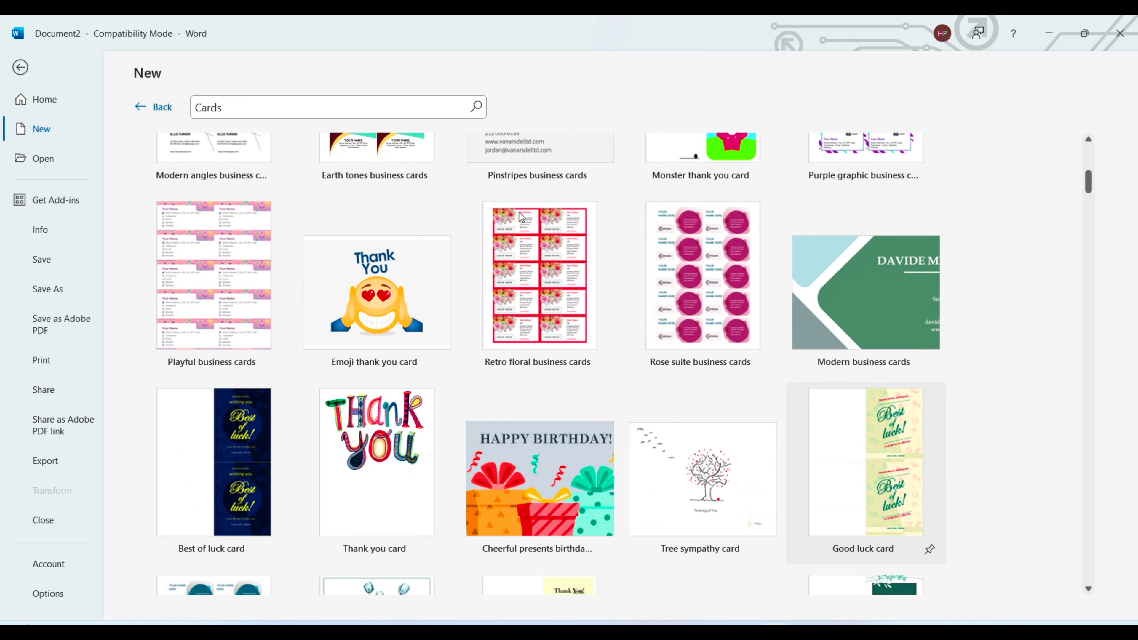
scroll(851, 367, up, 3)
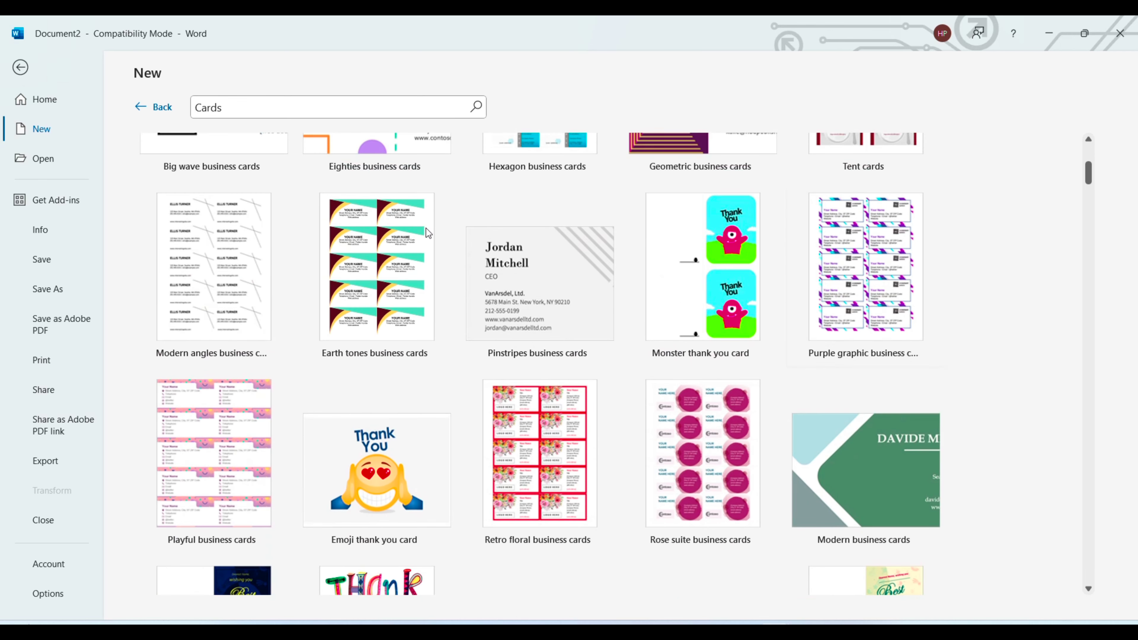
click(395, 281)
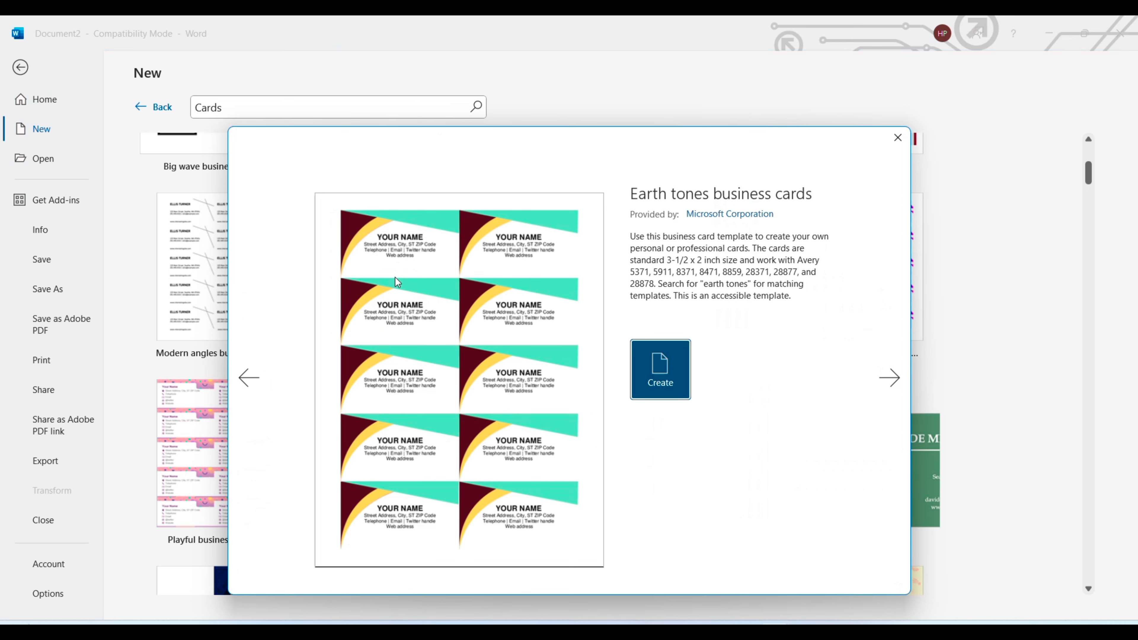
click(652, 364)
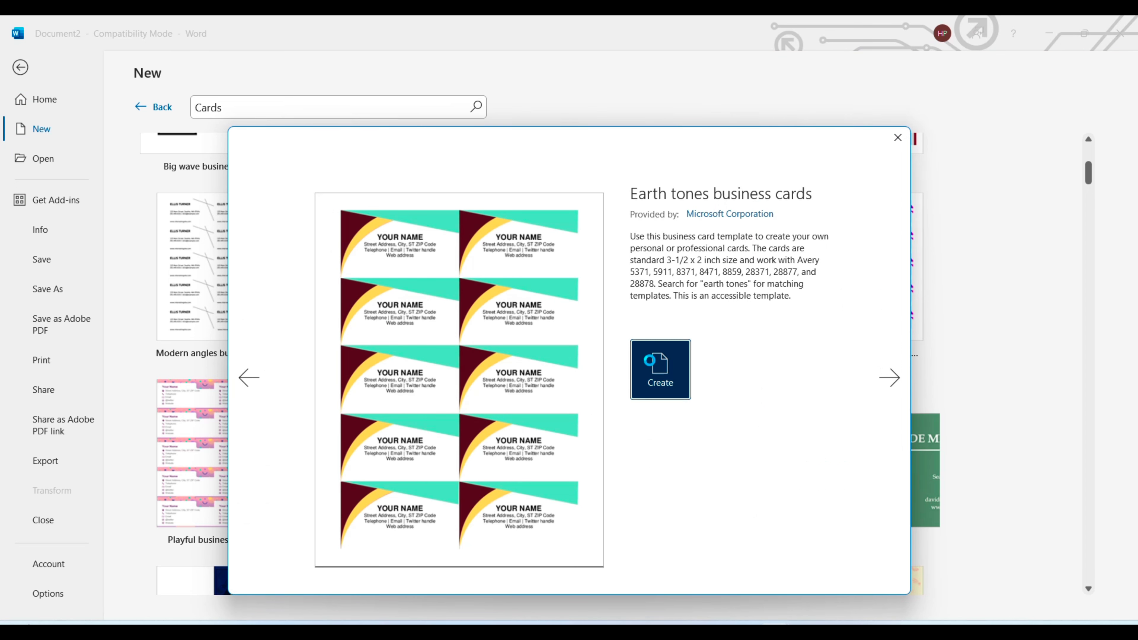
Step: Replace the name placeholder on the first business card with H.TEC EDUCATION and apply it to the other cards
text(H.TE)
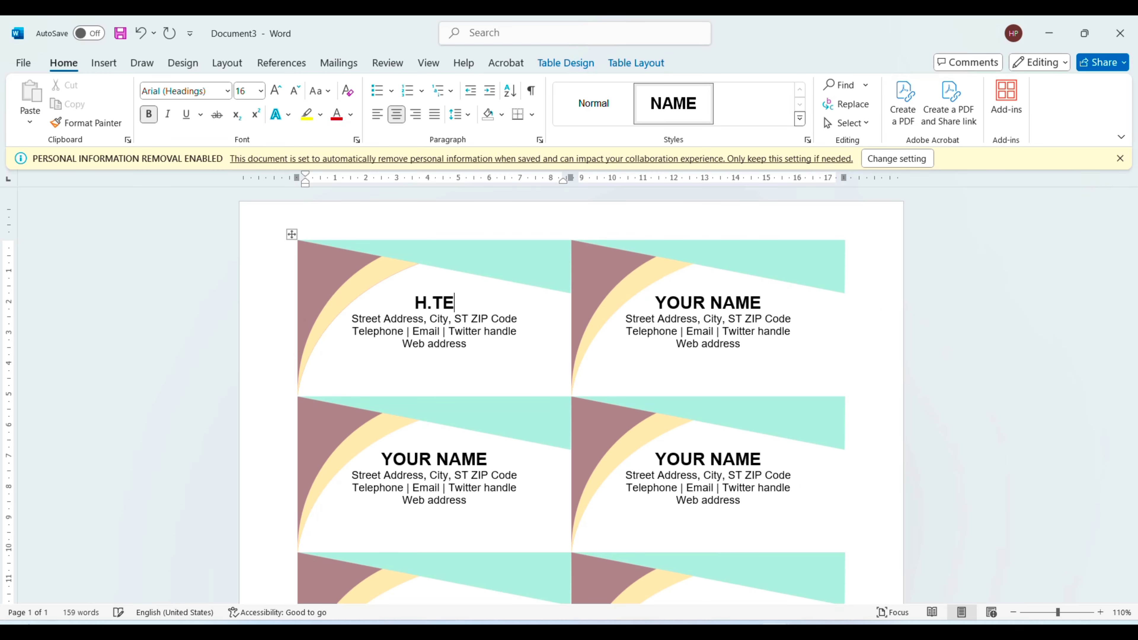
text(C EDUCA)
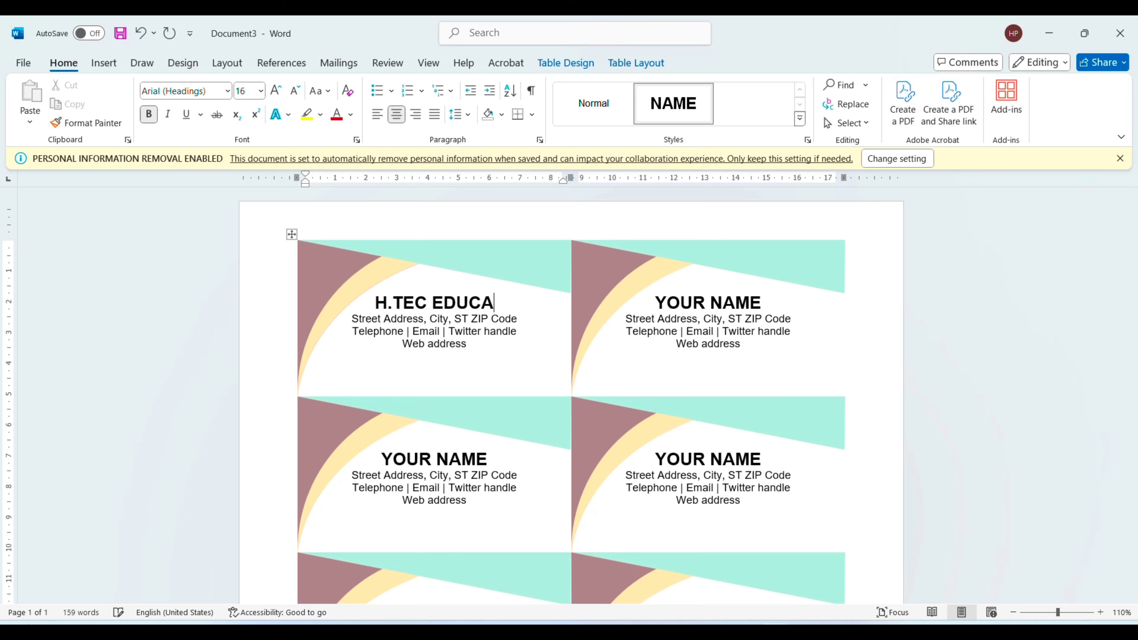
text(TION)
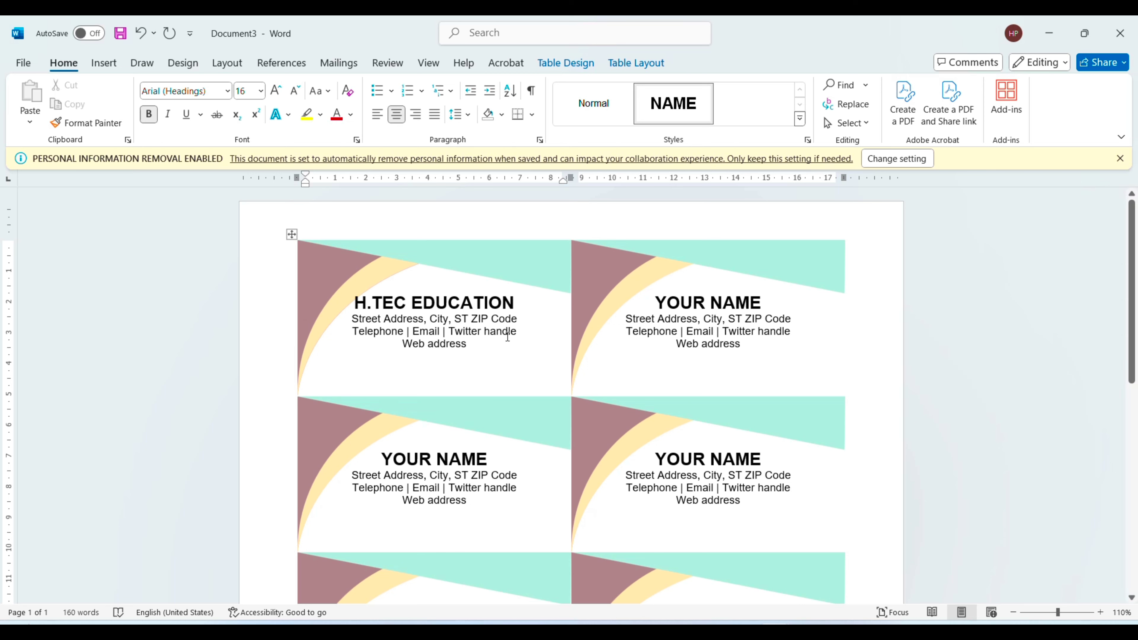
click(517, 474)
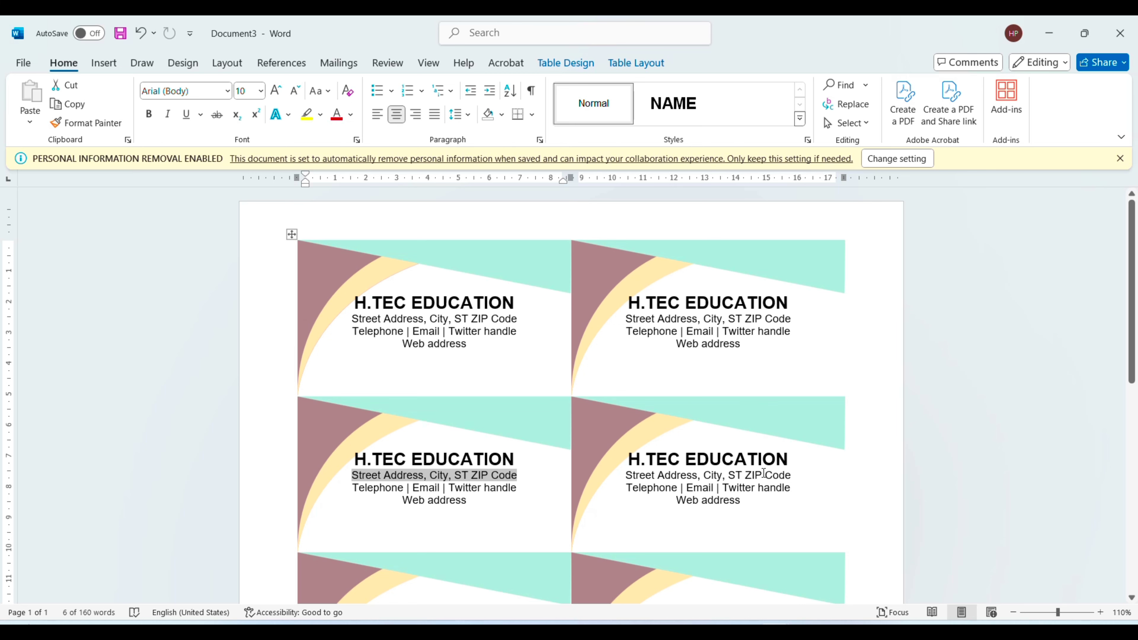
Step: Replace the street address placeholder on the first business card with the organisation's postal address
scroll(762, 499, down, 3)
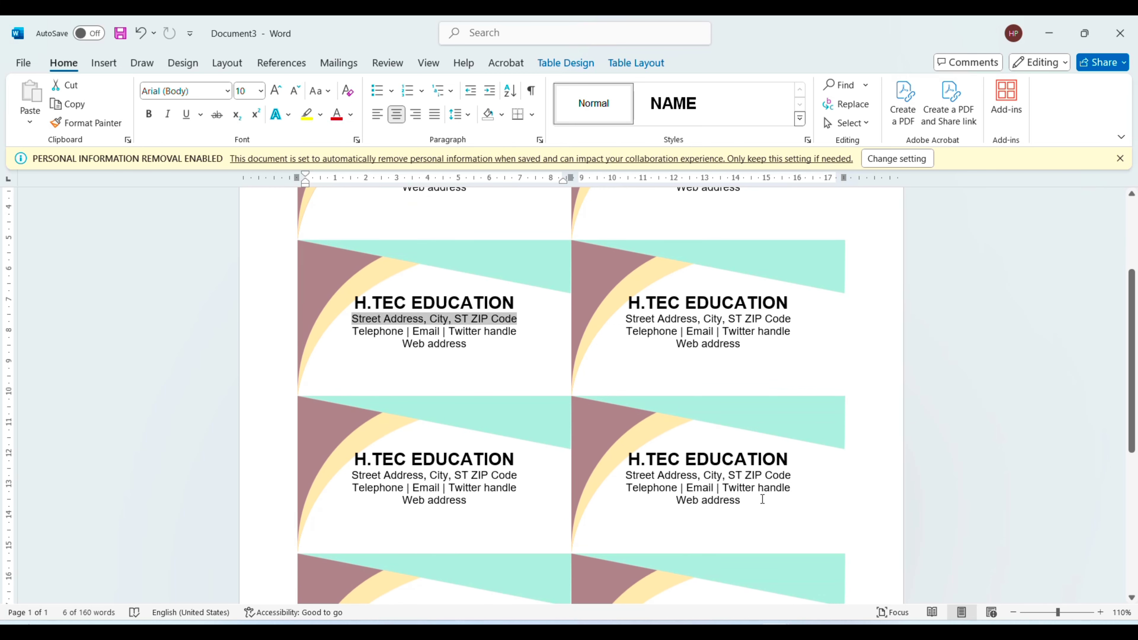
scroll(762, 499, up, 3)
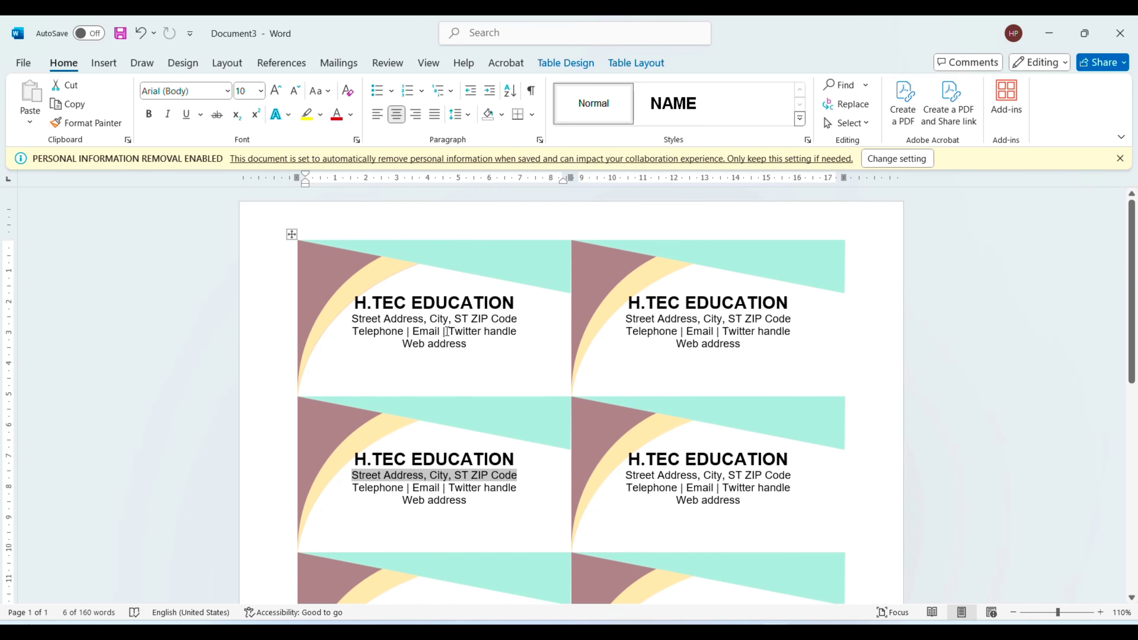
click(448, 321)
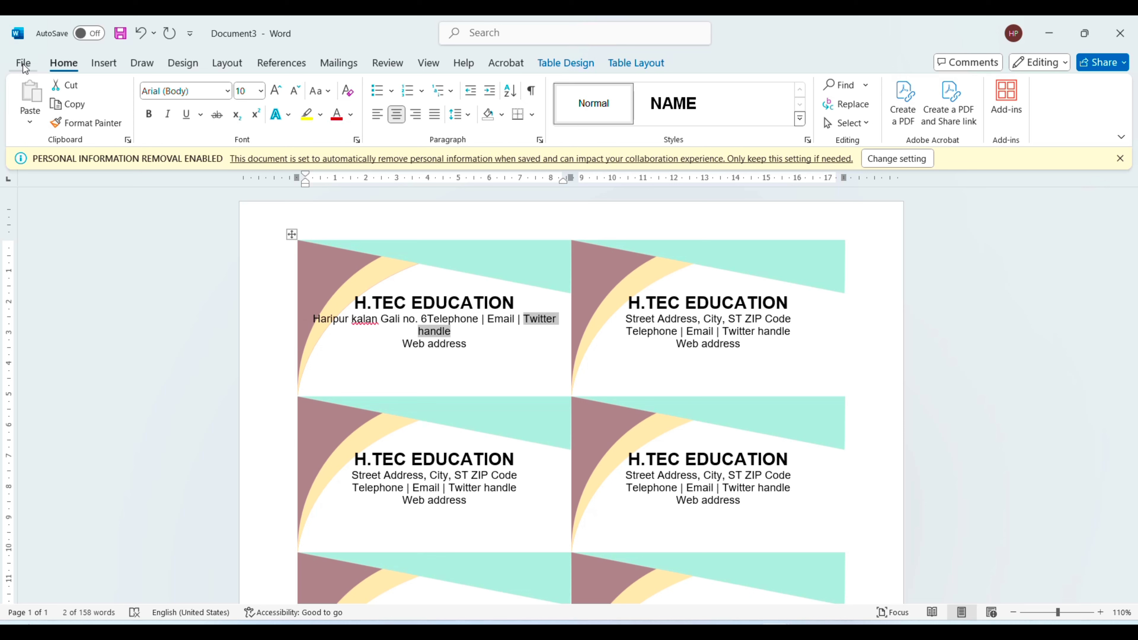
Step: Browse the templates for a new document and list those in the Resumes and Cover Letters category
click(23, 64)
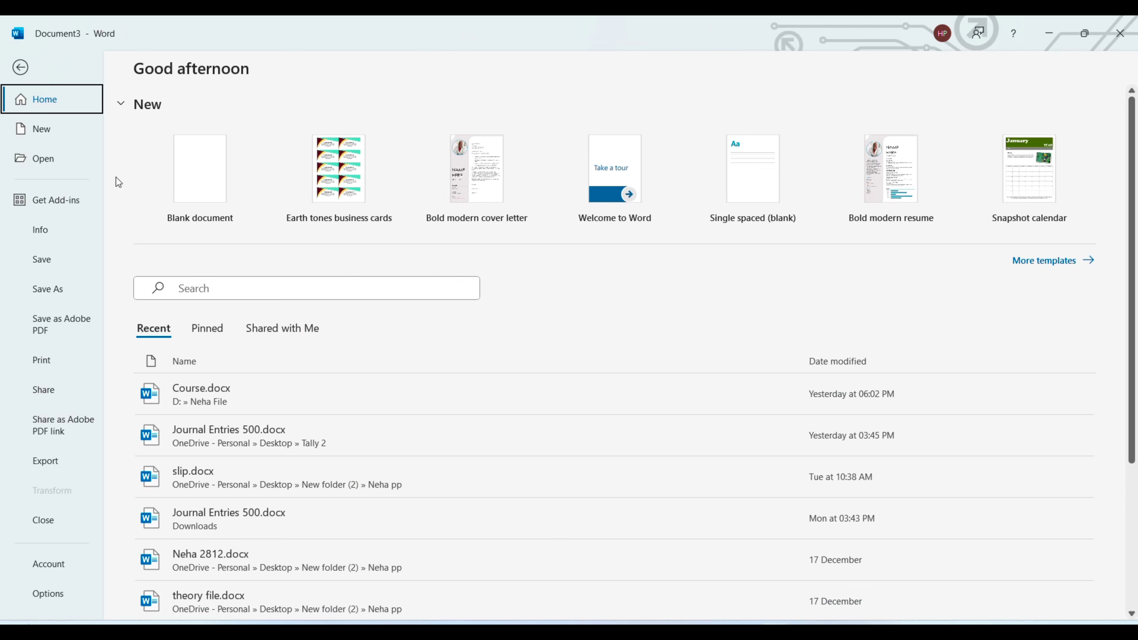
click(51, 131)
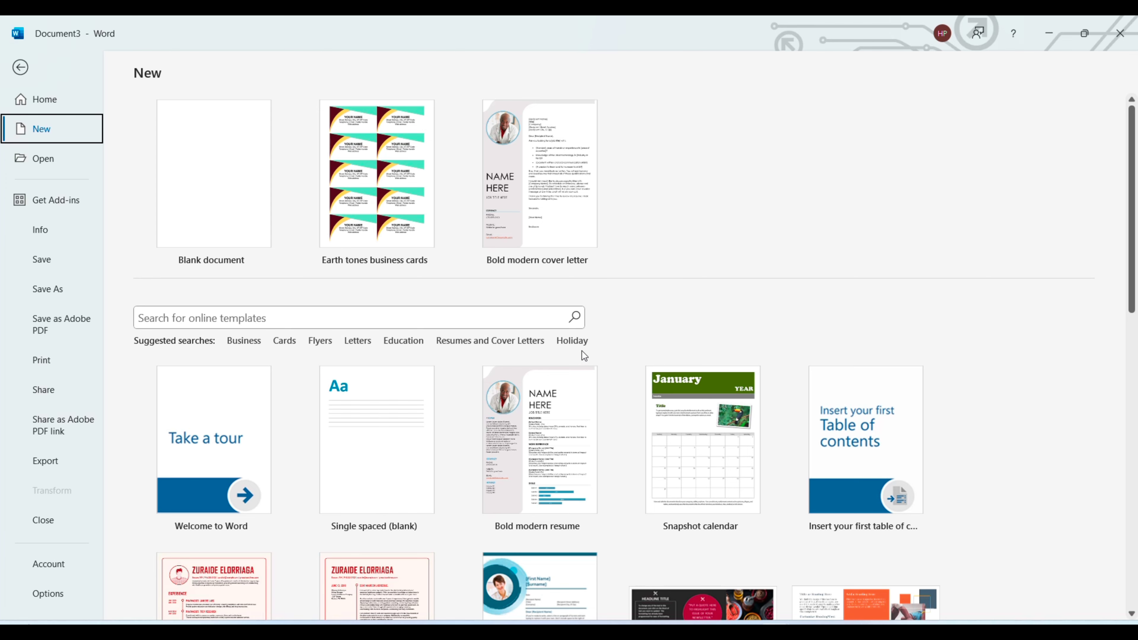
scroll(680, 529, down, 6)
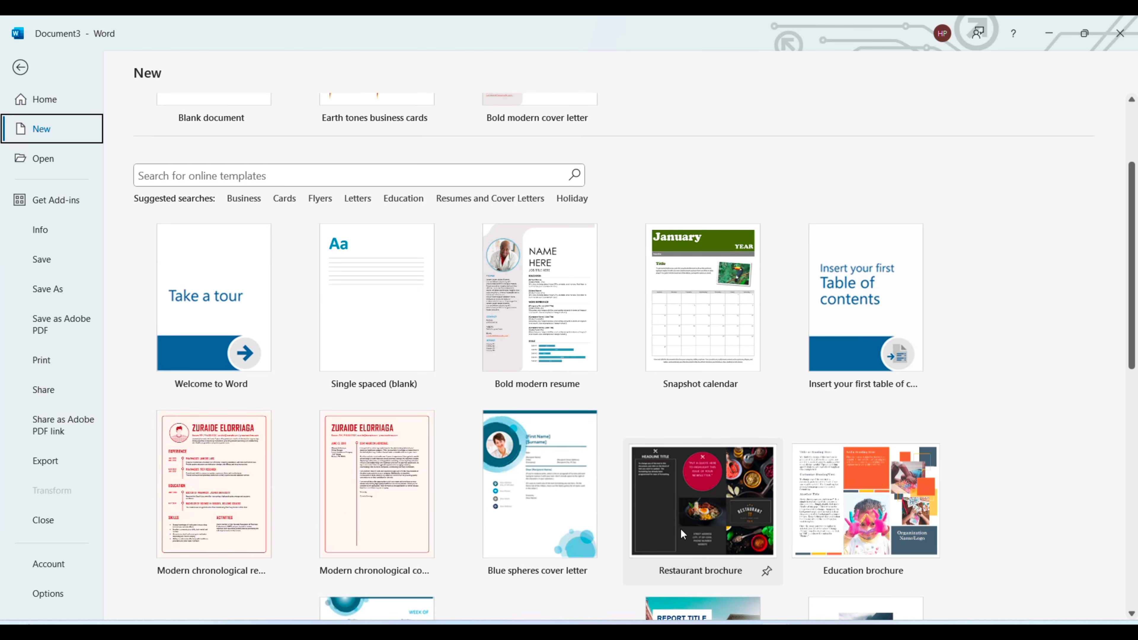
scroll(681, 529, down, 3)
scroll(681, 529, up, 9)
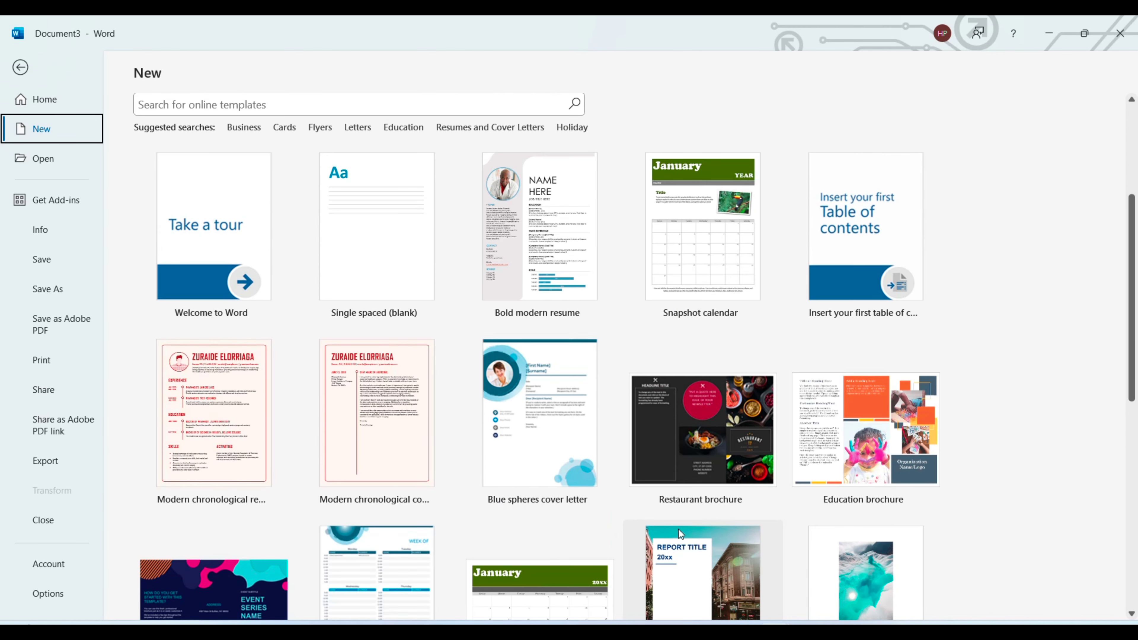
click(452, 130)
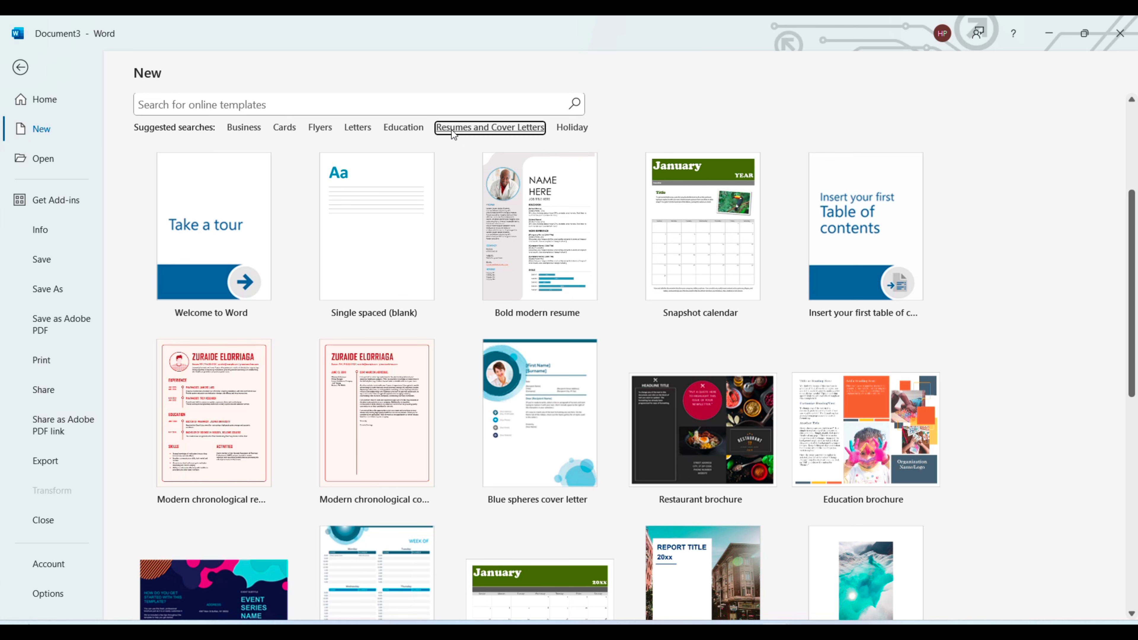
click(468, 130)
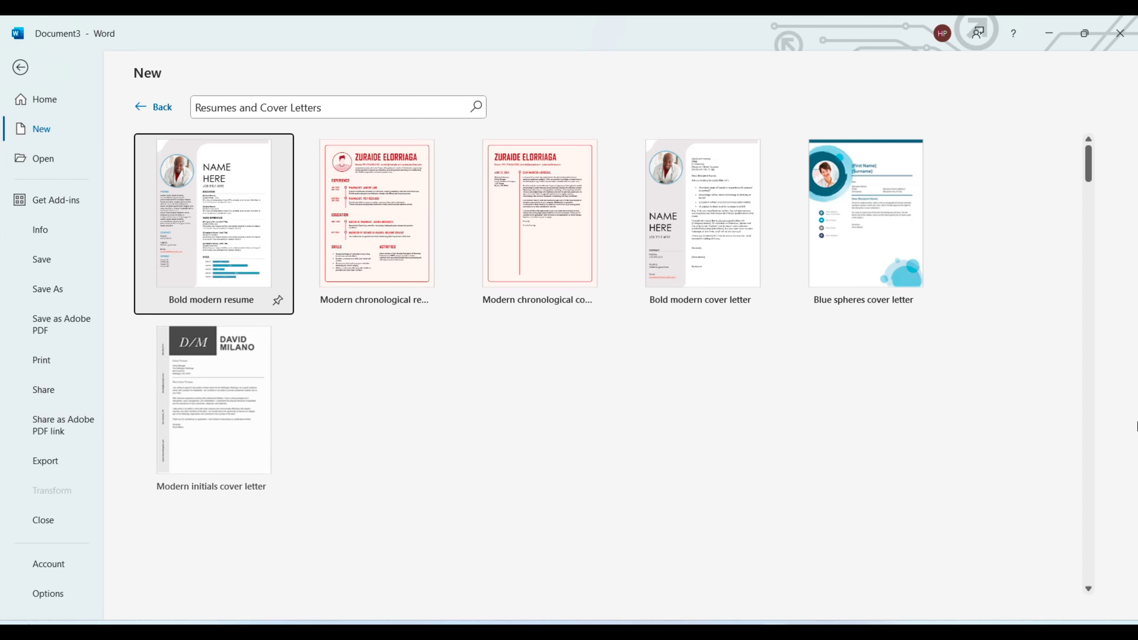
Step: Browse through the resume and cover letter templates
scroll(742, 552, down, 10)
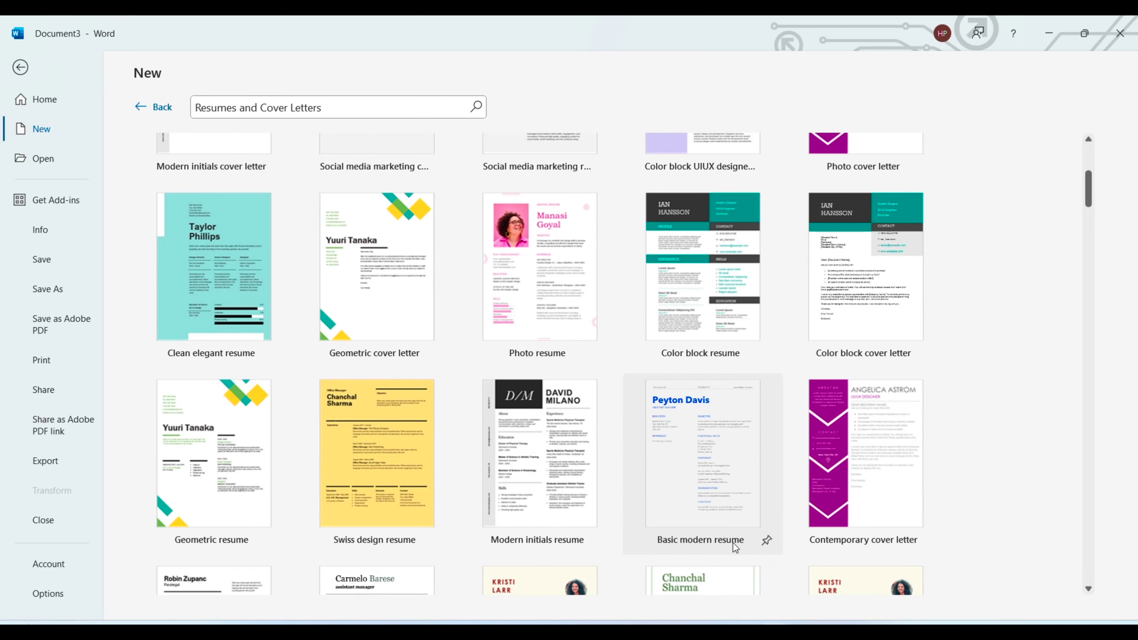
scroll(731, 546, down, 4)
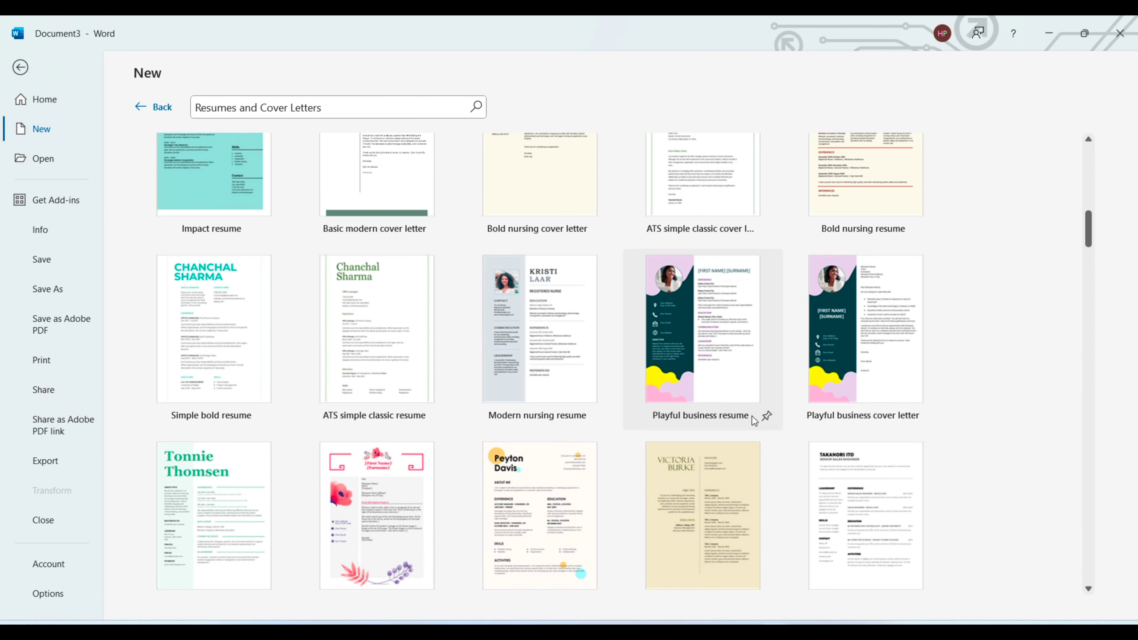
scroll(755, 420, down, 3)
scroll(757, 449, up, 10)
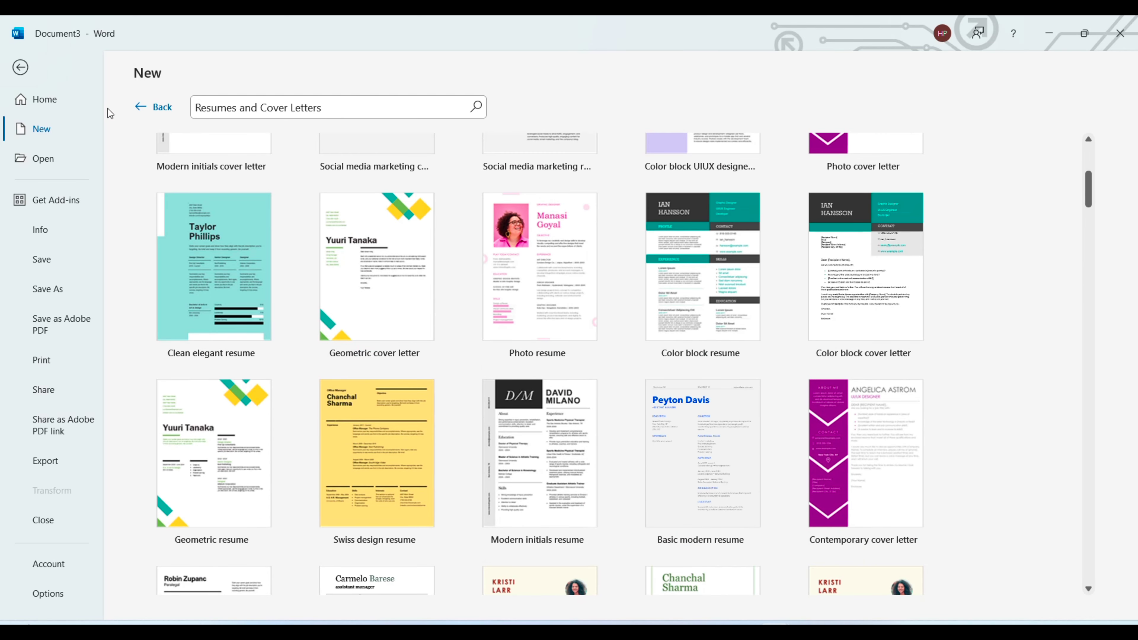
Step: Look through the recent folders and recent documents available to open
click(36, 159)
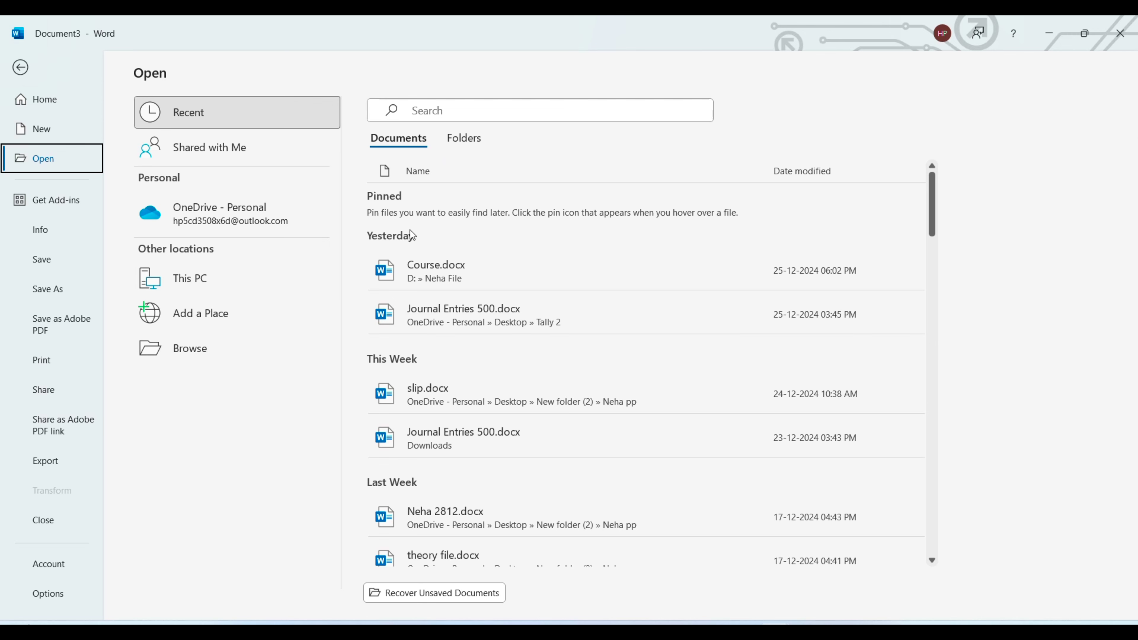
click(477, 143)
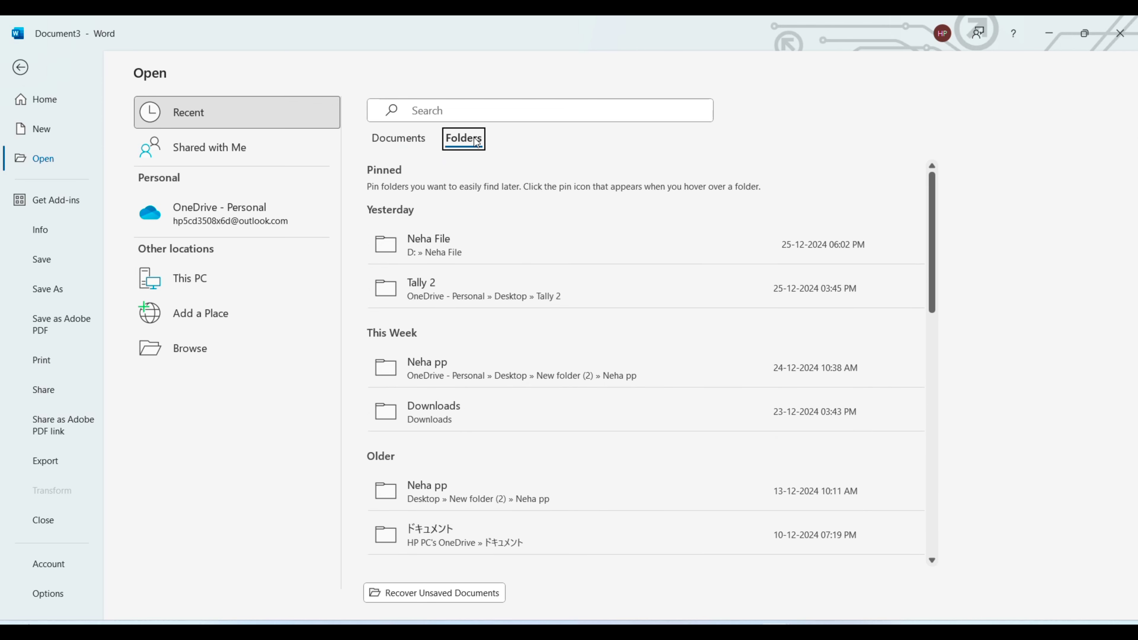
scroll(554, 511, down, 8)
scroll(544, 469, up, 8)
click(394, 139)
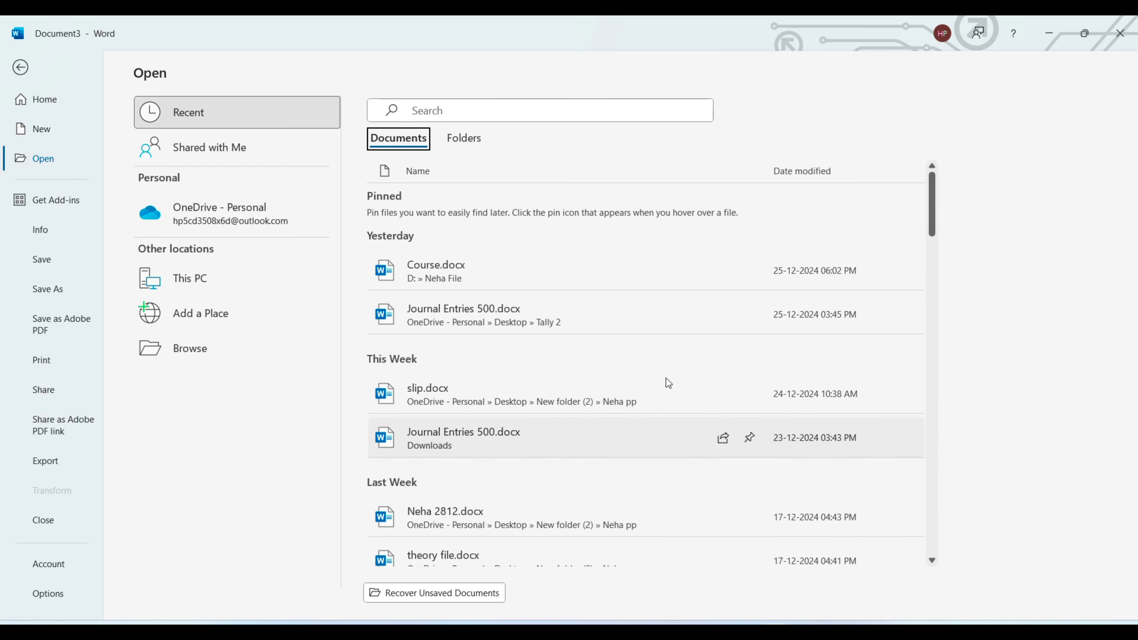
Step: Browse the add-ins offered in the Office Add-ins store, and close the store without adding any
click(66, 203)
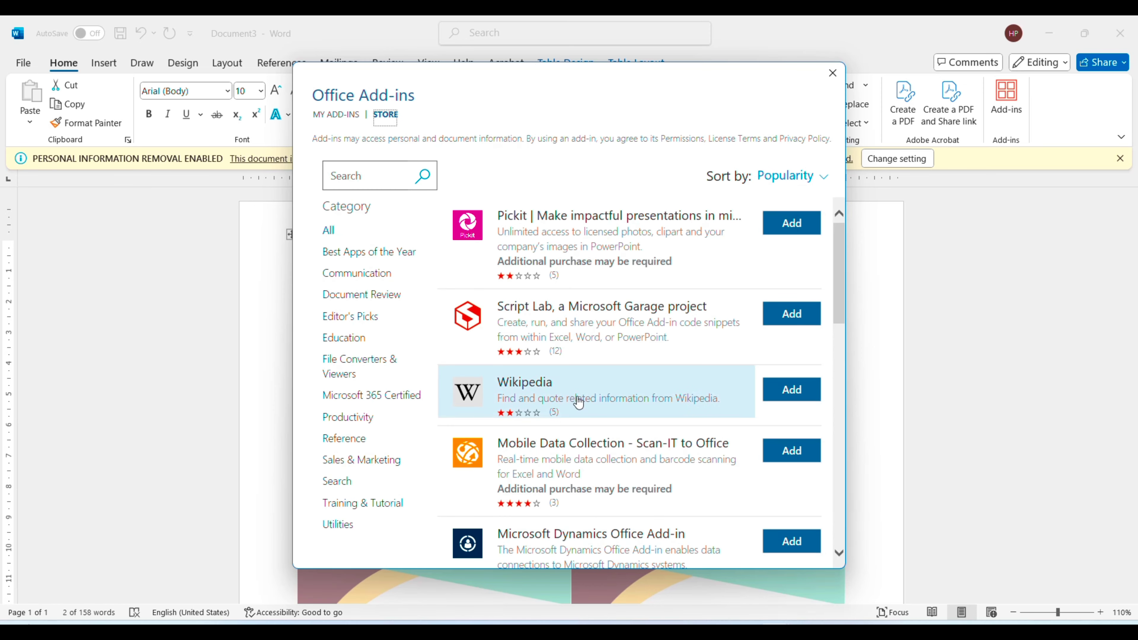
scroll(628, 394, down, 15)
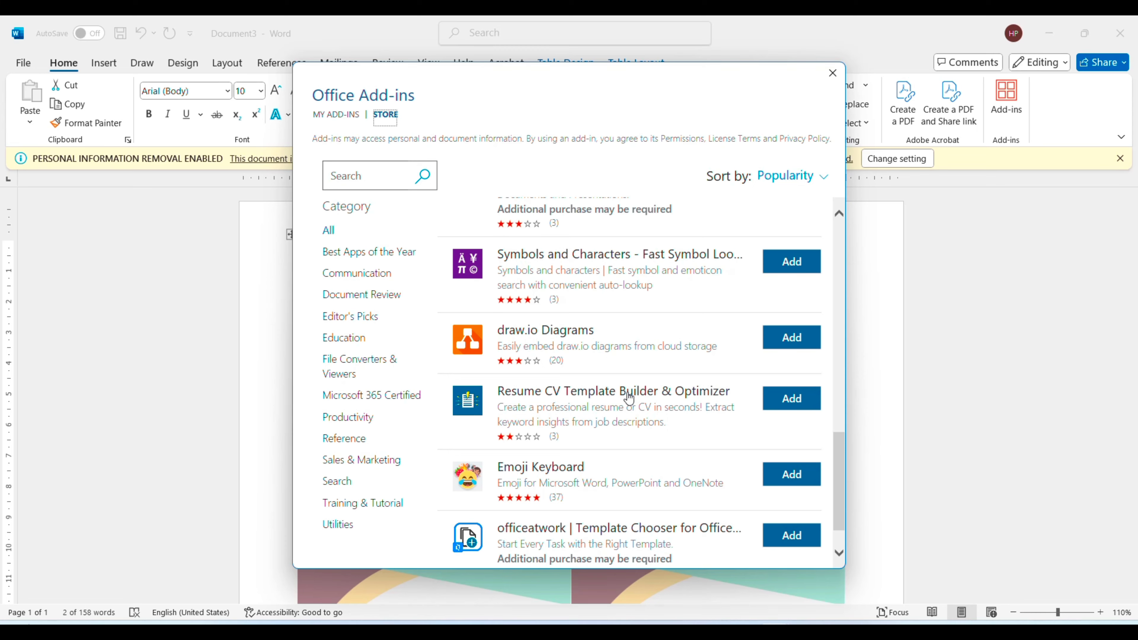
scroll(630, 398, up, 5)
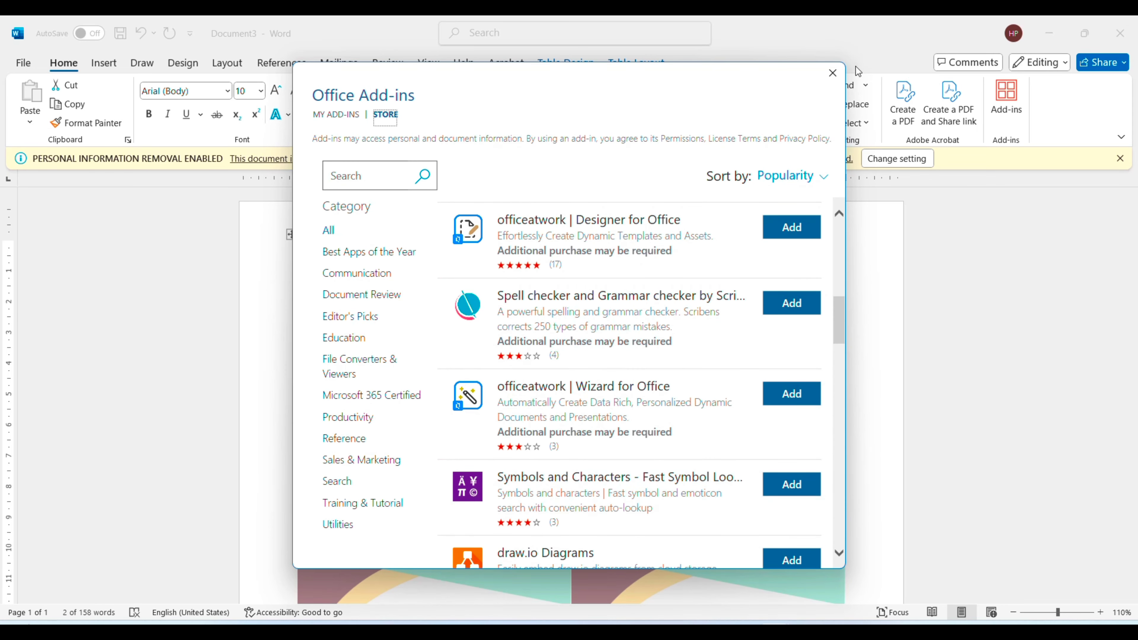
click(833, 72)
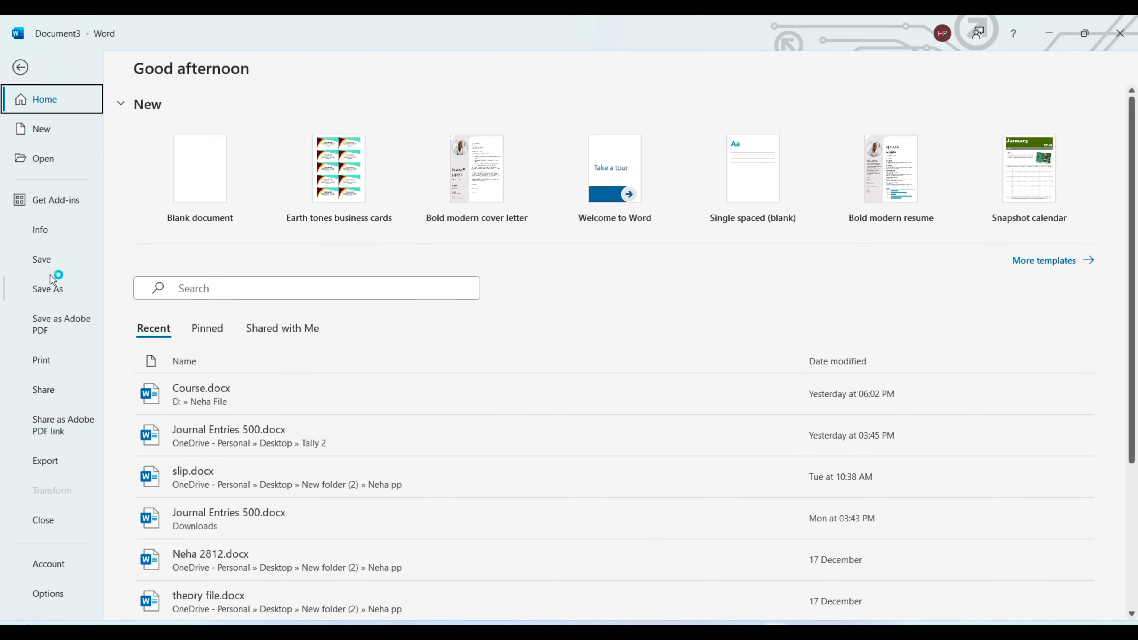
Step: Review the document's info page and its saving options, including the save locations and Adobe PDF conversion, without saving
click(62, 229)
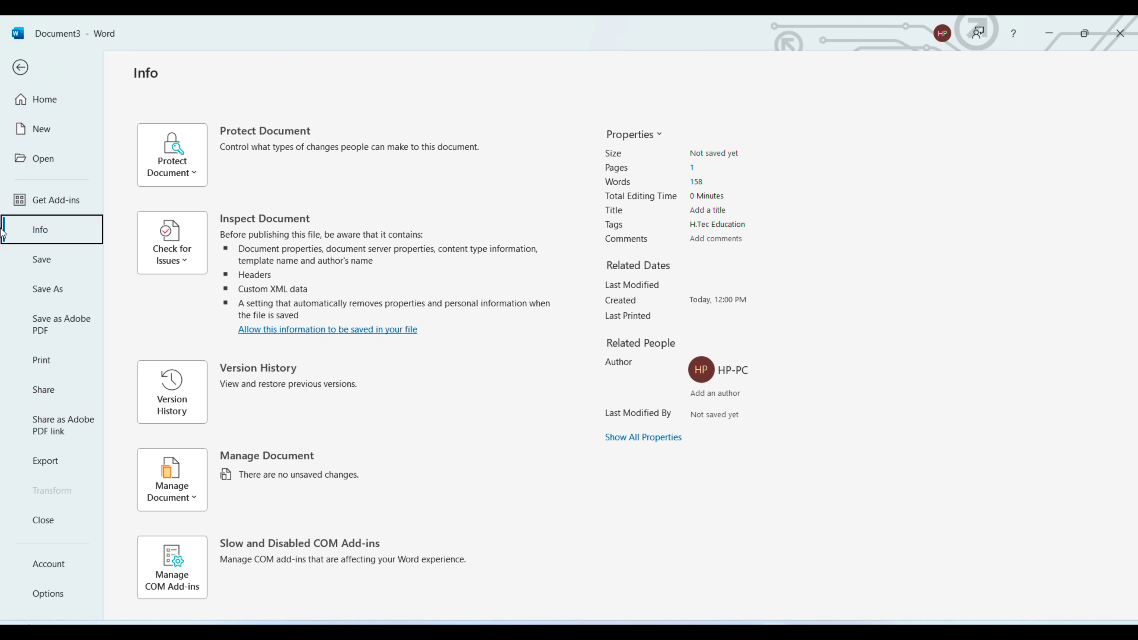
click(91, 262)
click(89, 261)
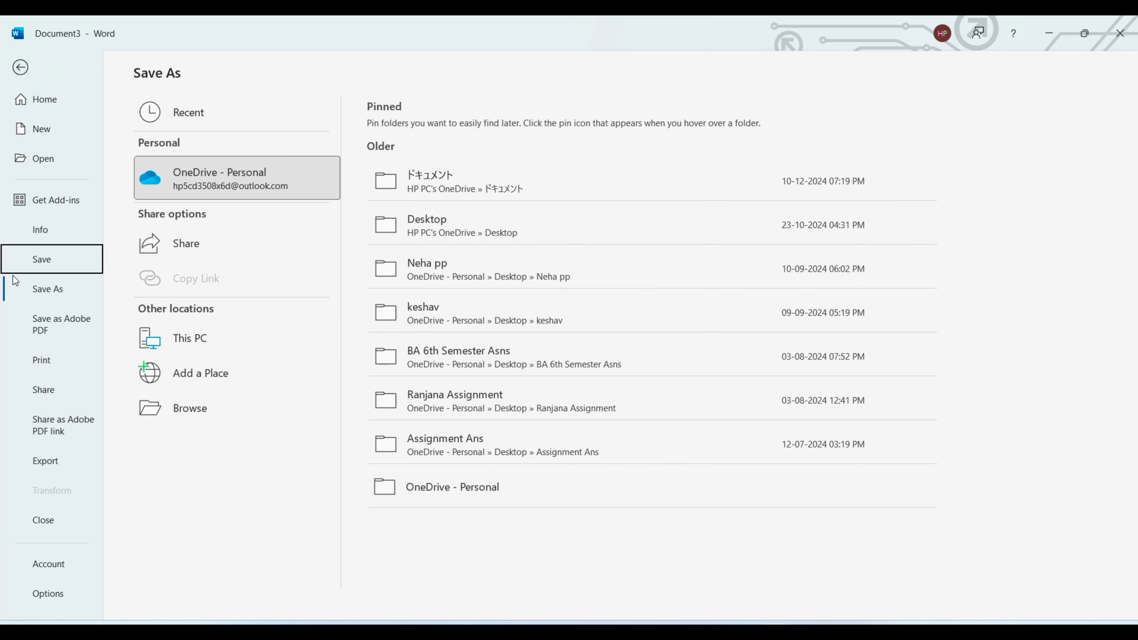
click(62, 292)
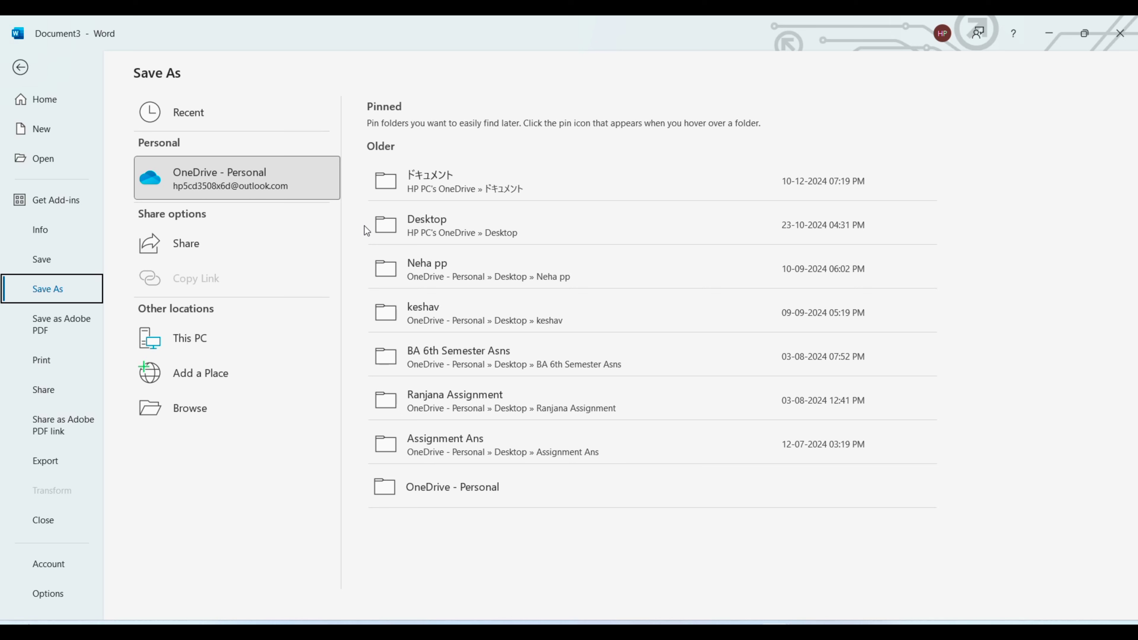
click(60, 325)
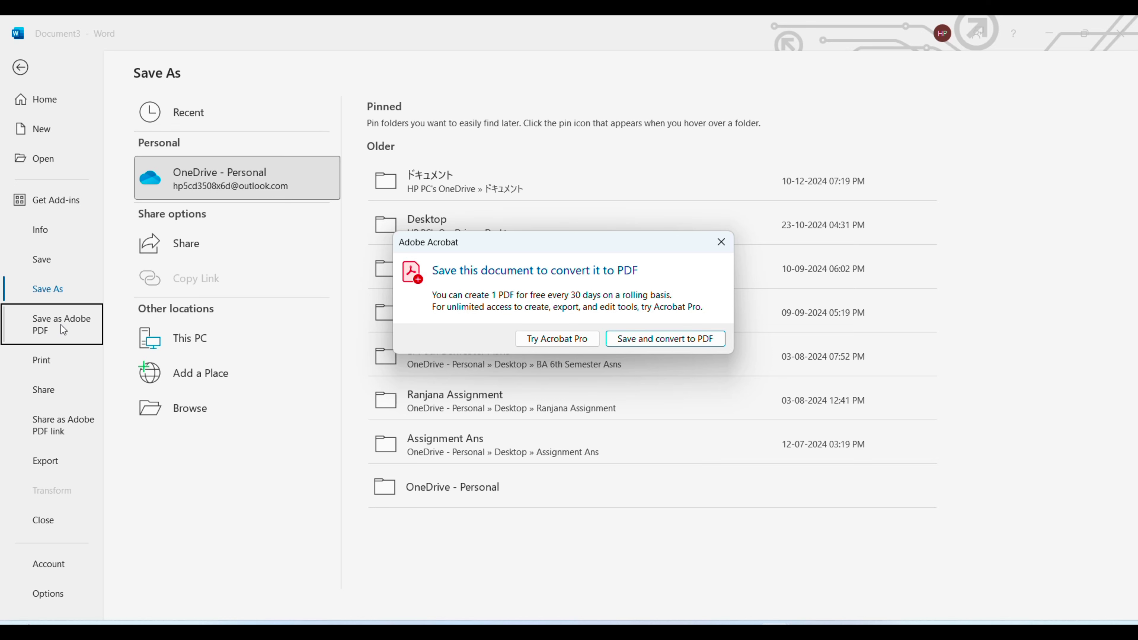
click(722, 243)
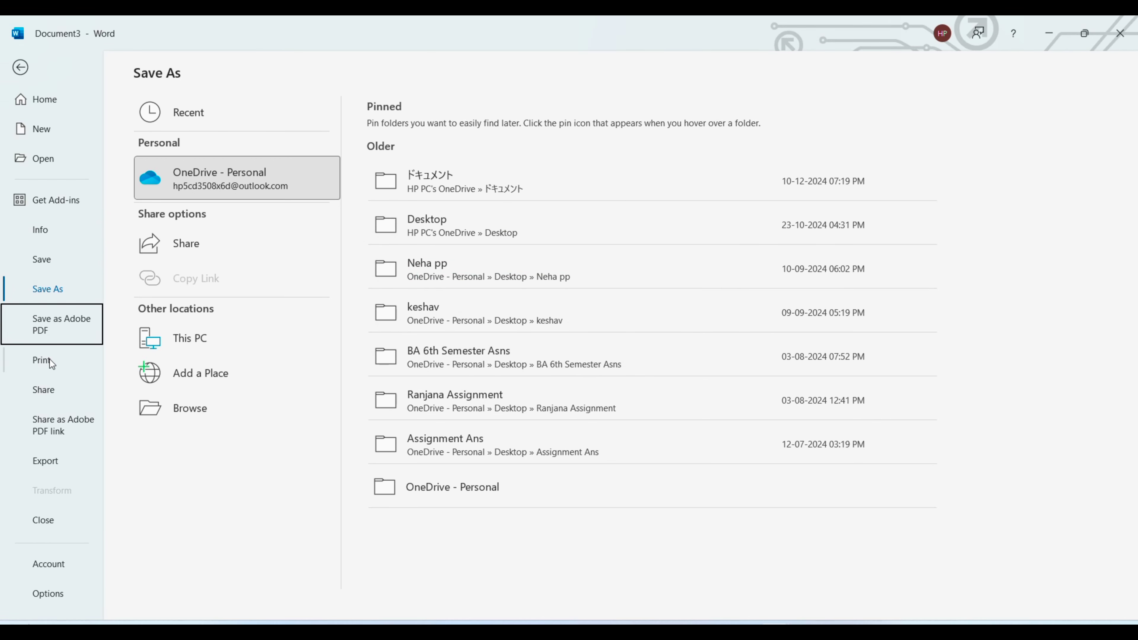
Step: Examine the print settings and preview of the business cards, including the ALPDF printer's paper and quality properties
click(42, 360)
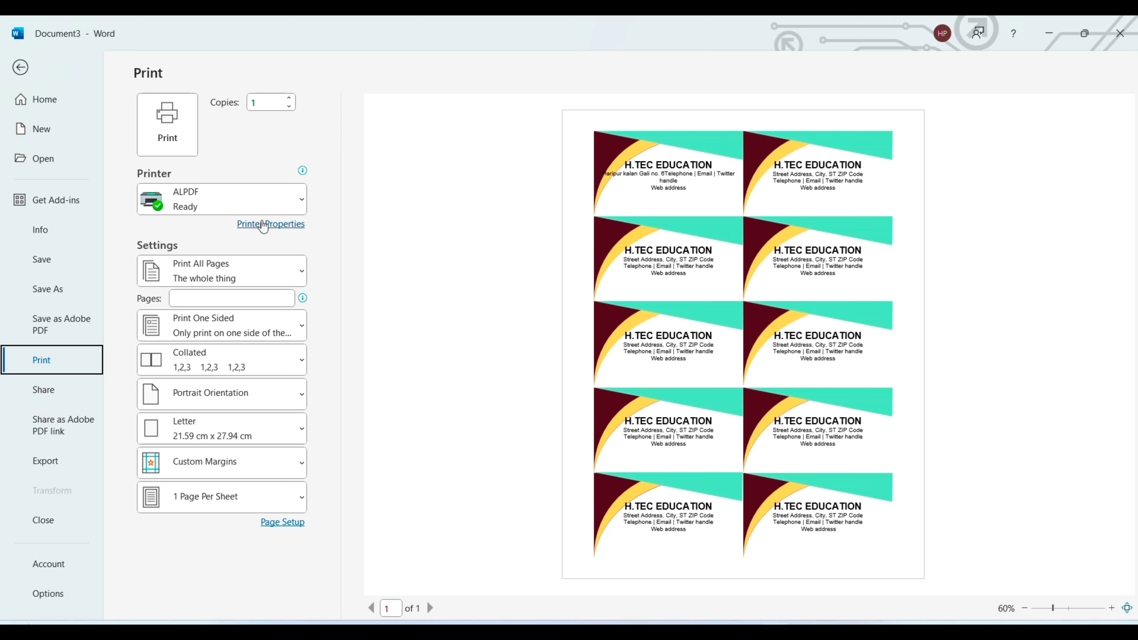
click(263, 225)
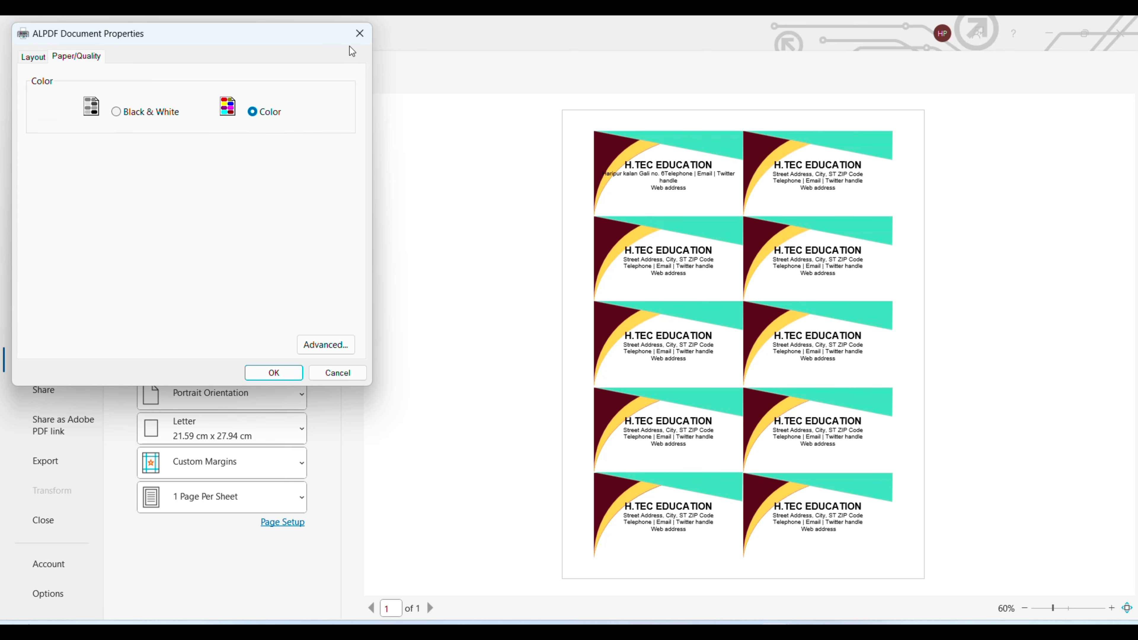
click(359, 34)
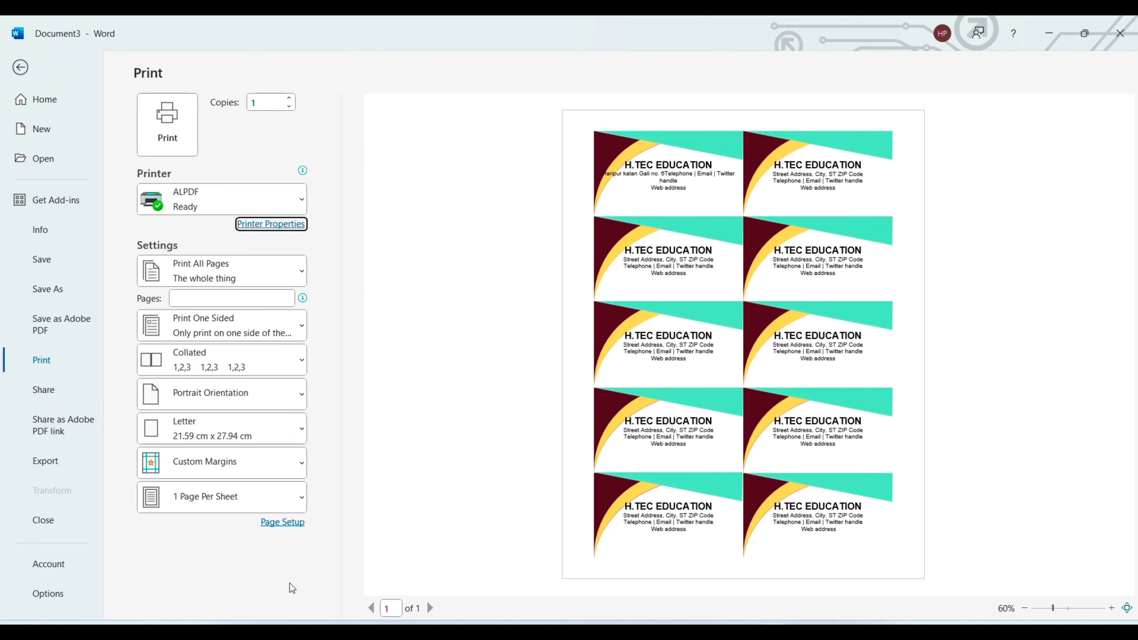
Step: Review the document's sharing options, including the Adobe PDF link, and its export options
click(39, 400)
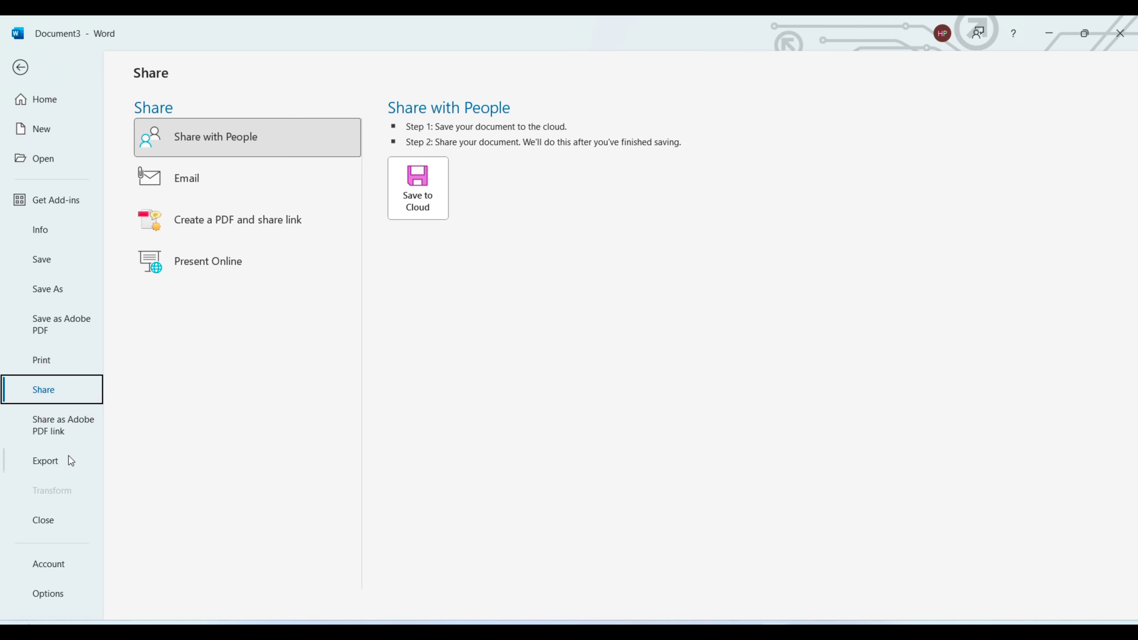
click(70, 436)
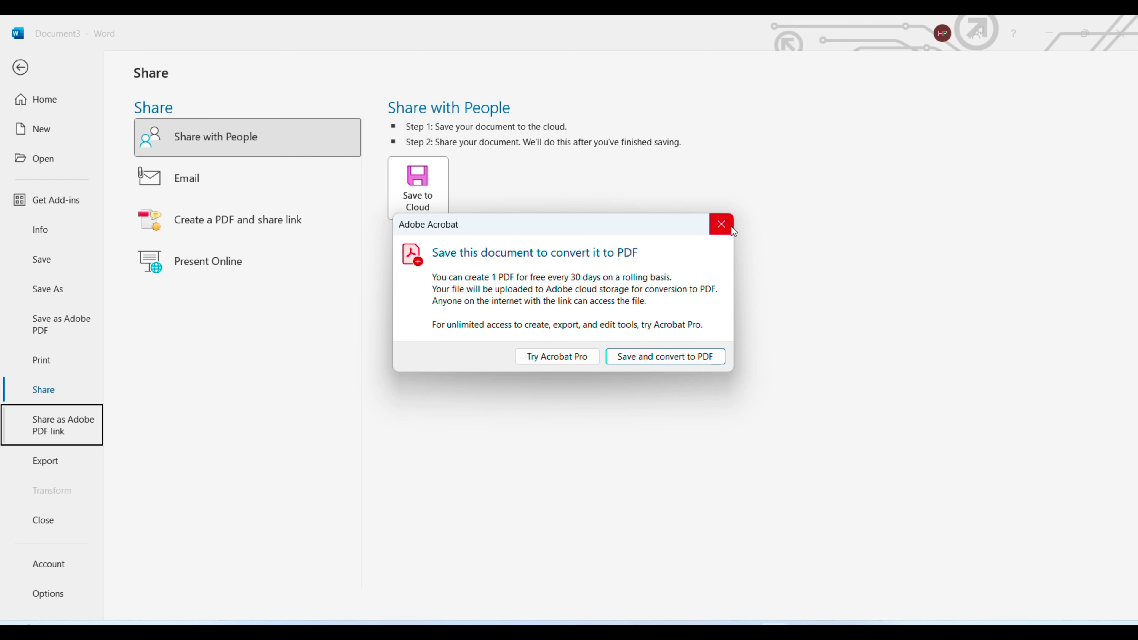
click(721, 224)
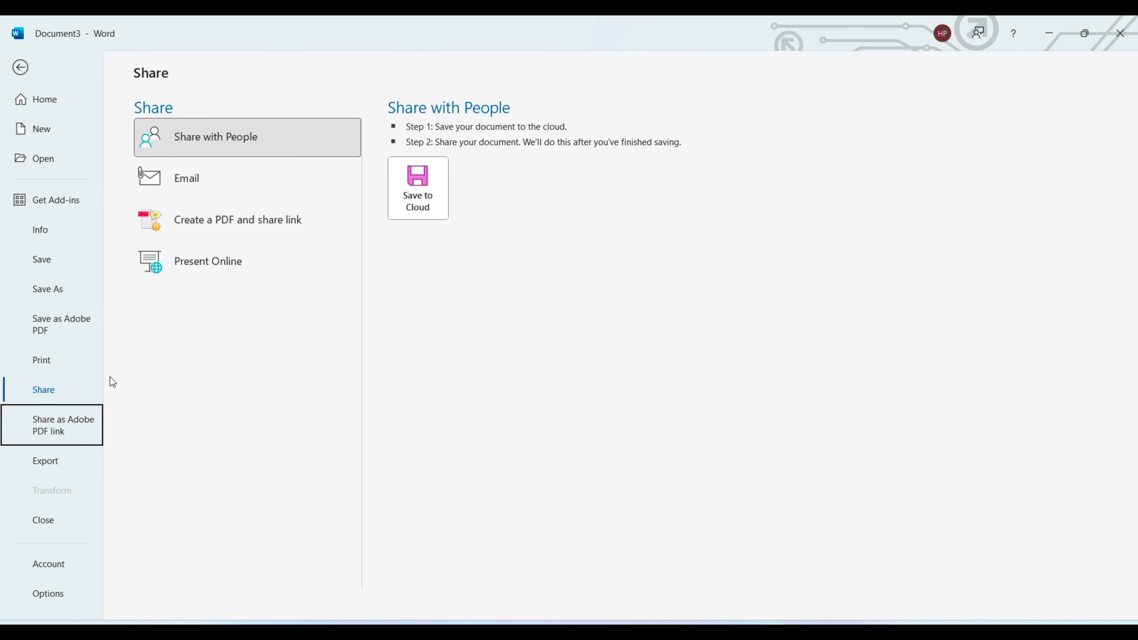
click(48, 455)
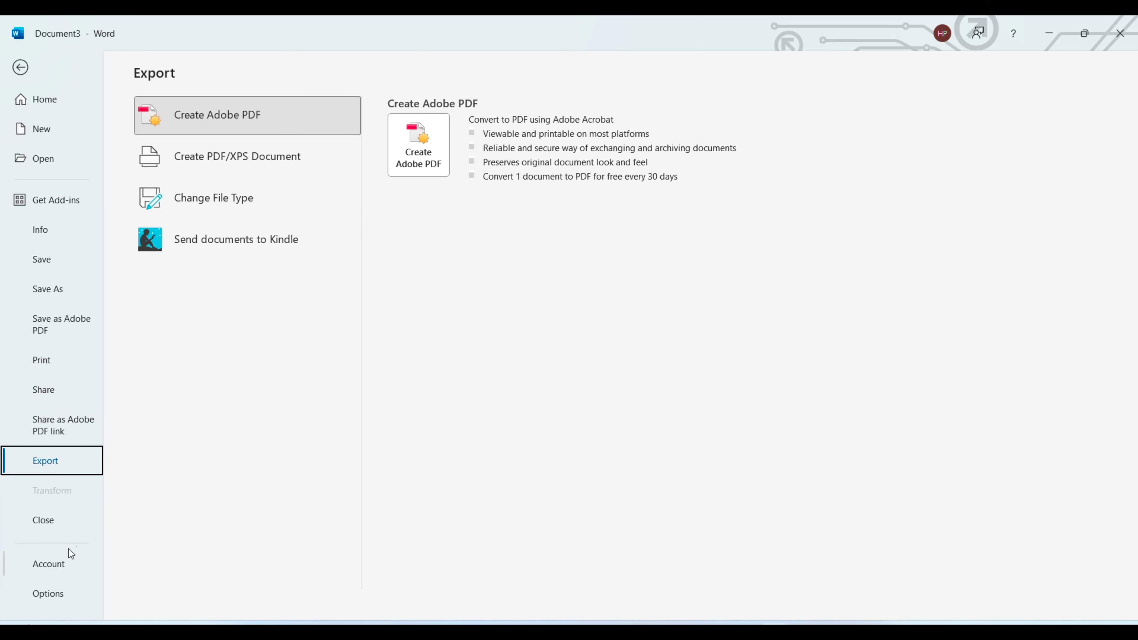
Step: Start closing the business card document and cancel at the save prompt
click(43, 522)
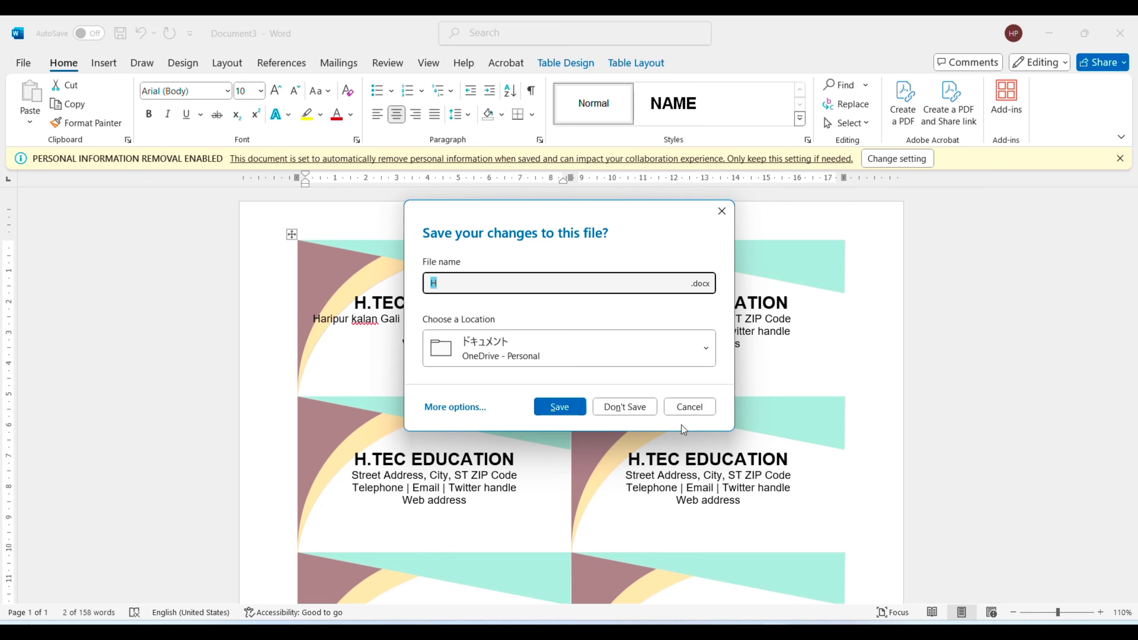
click(689, 405)
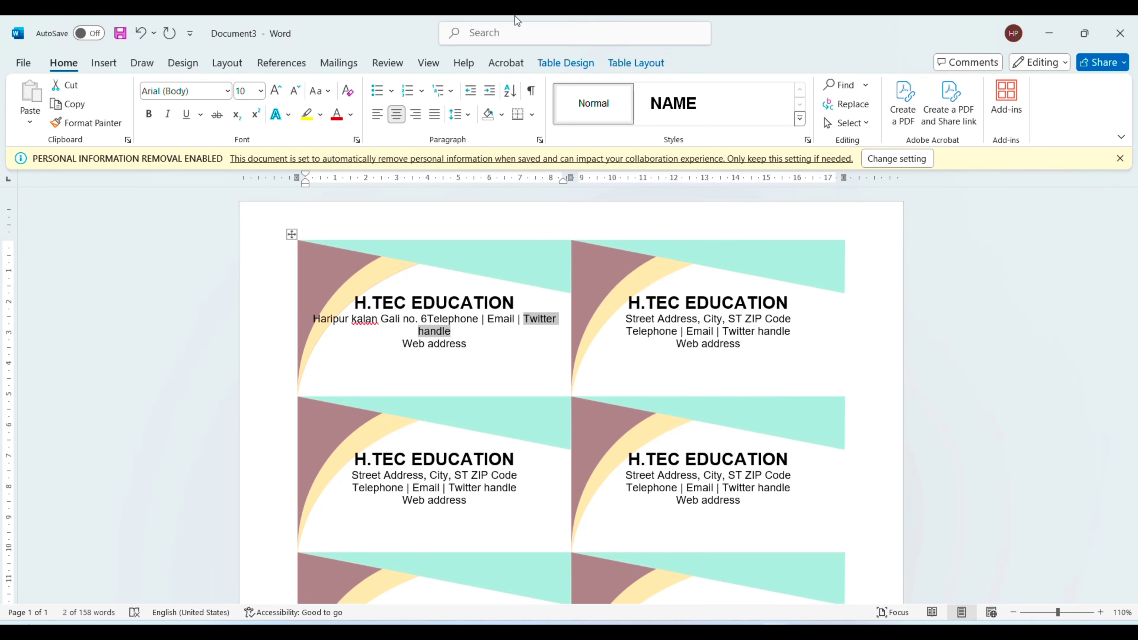
Step: View the account and product information and the Switch License dialog, leaving the license as it is
click(18, 63)
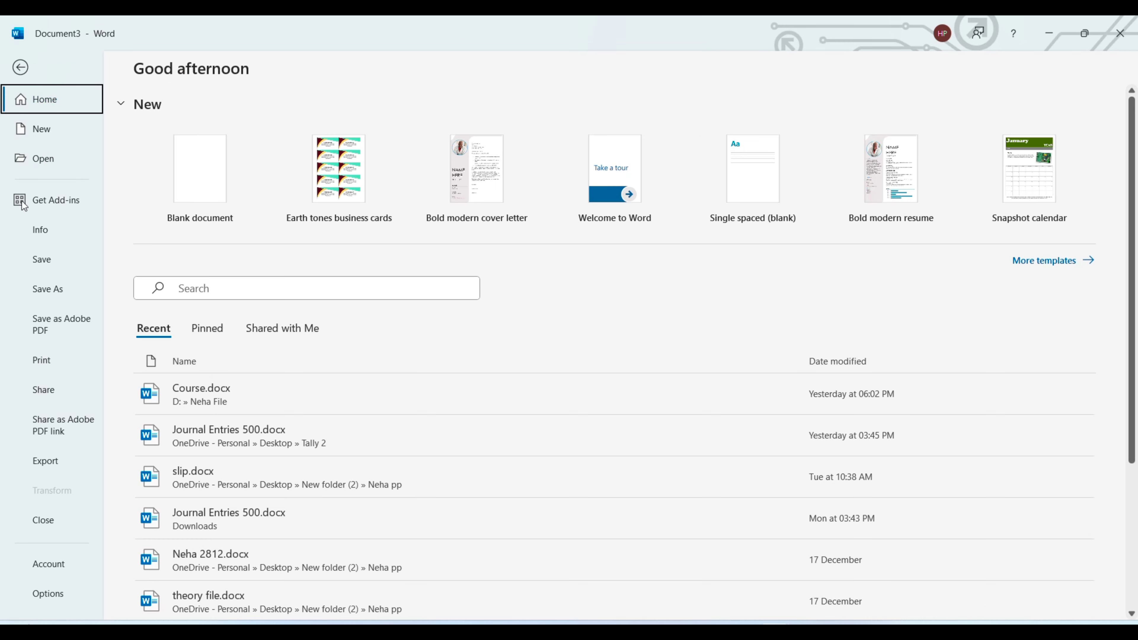
click(52, 566)
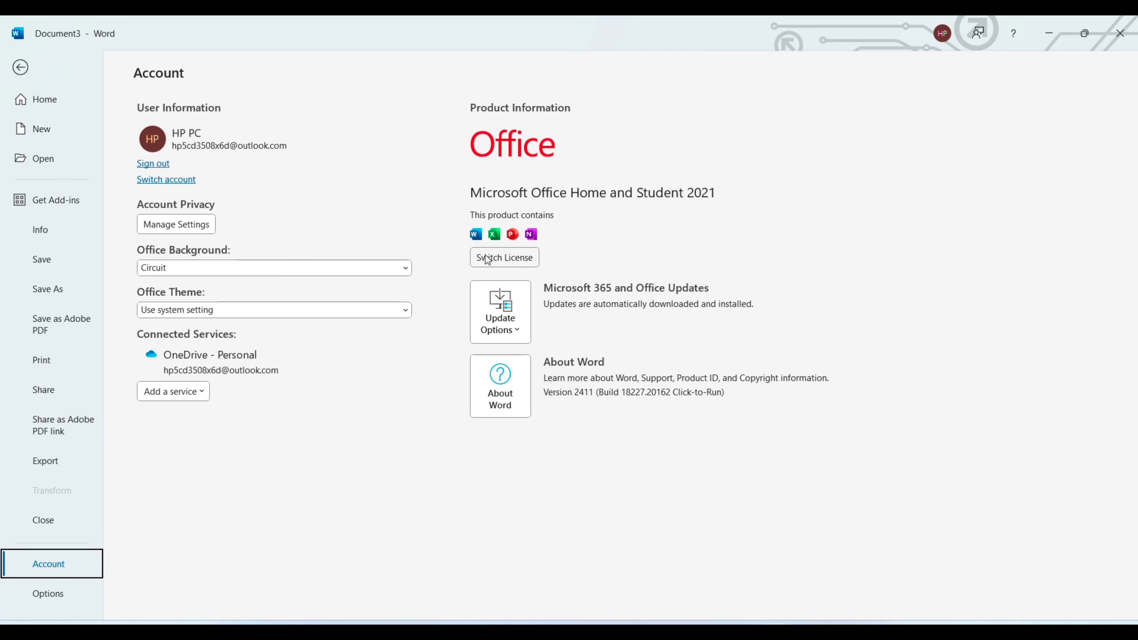
click(501, 258)
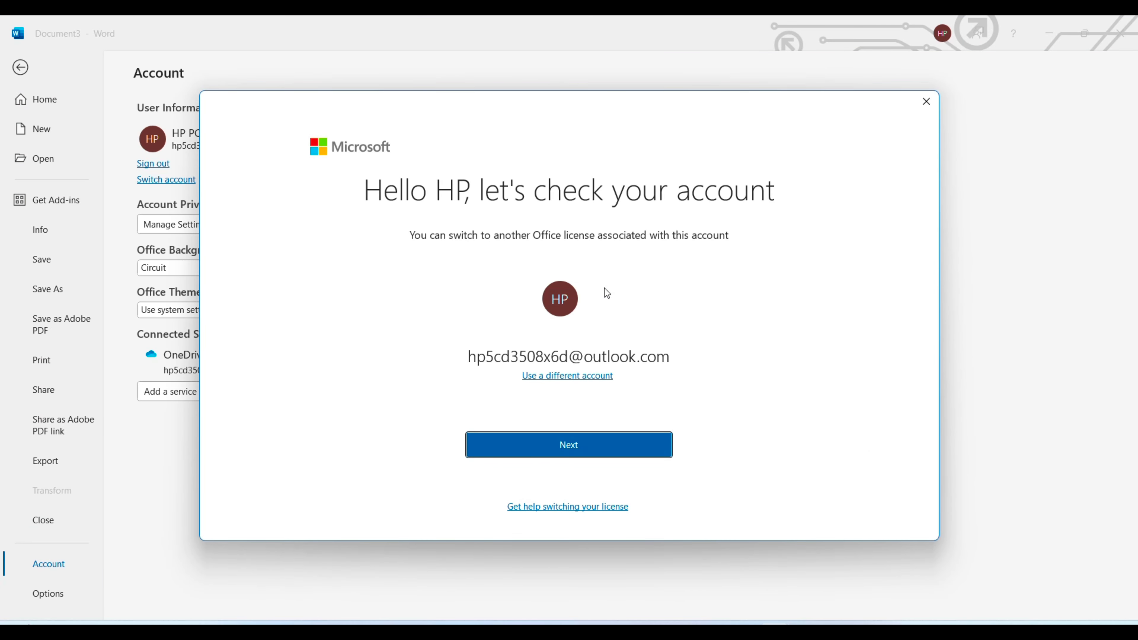
click(928, 96)
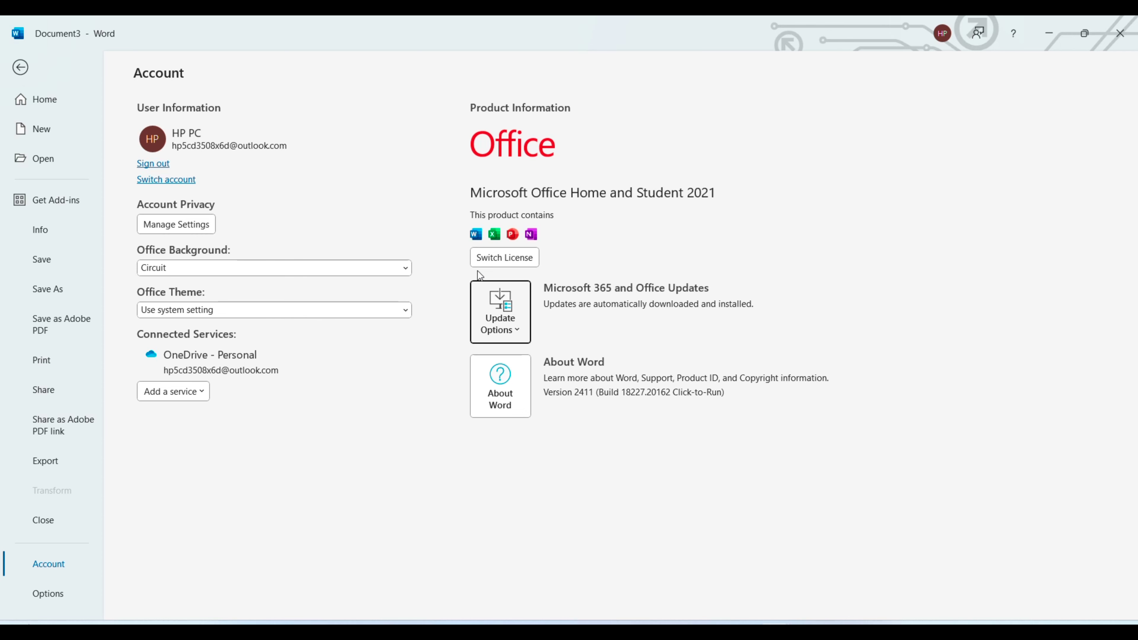
click(505, 266)
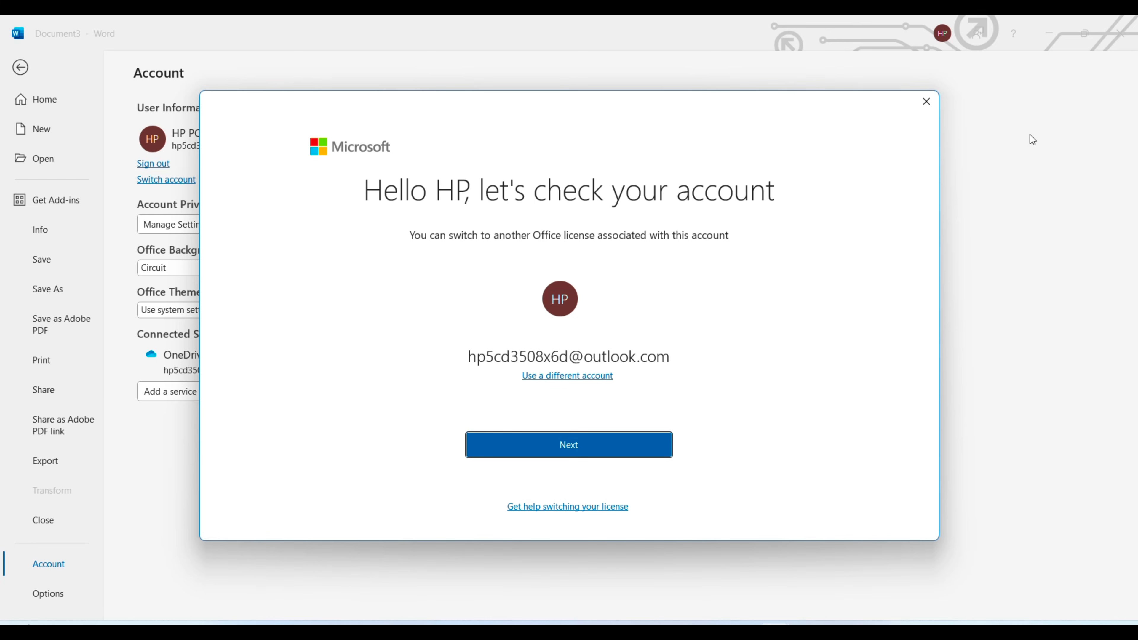
click(926, 102)
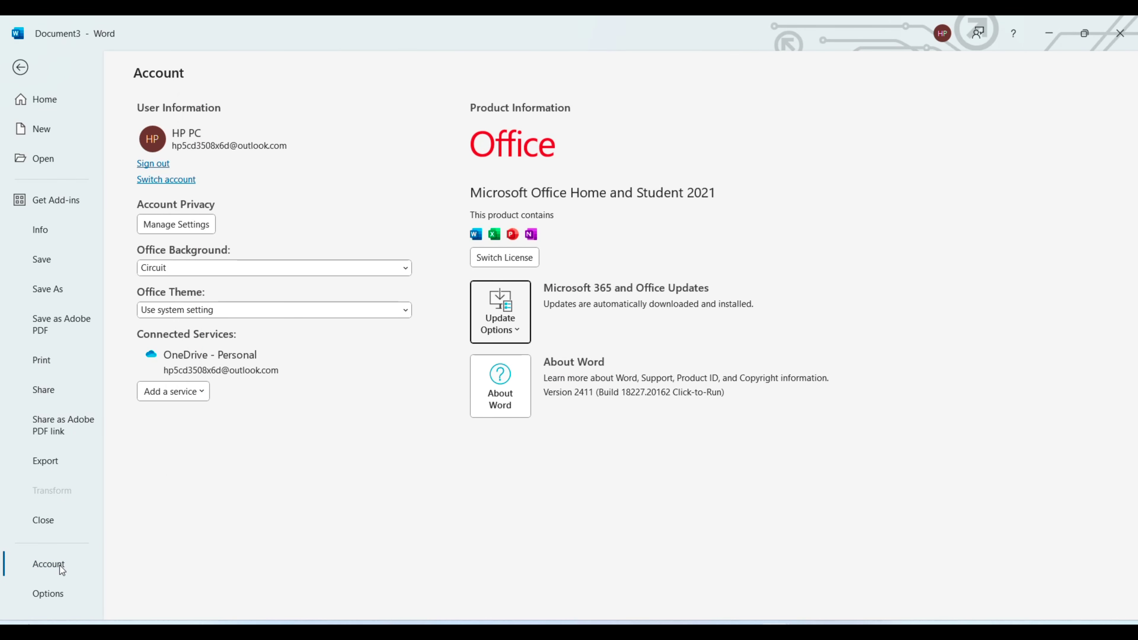
Step: View the General page of Word Options without changing anything, and return to the business card document
click(48, 596)
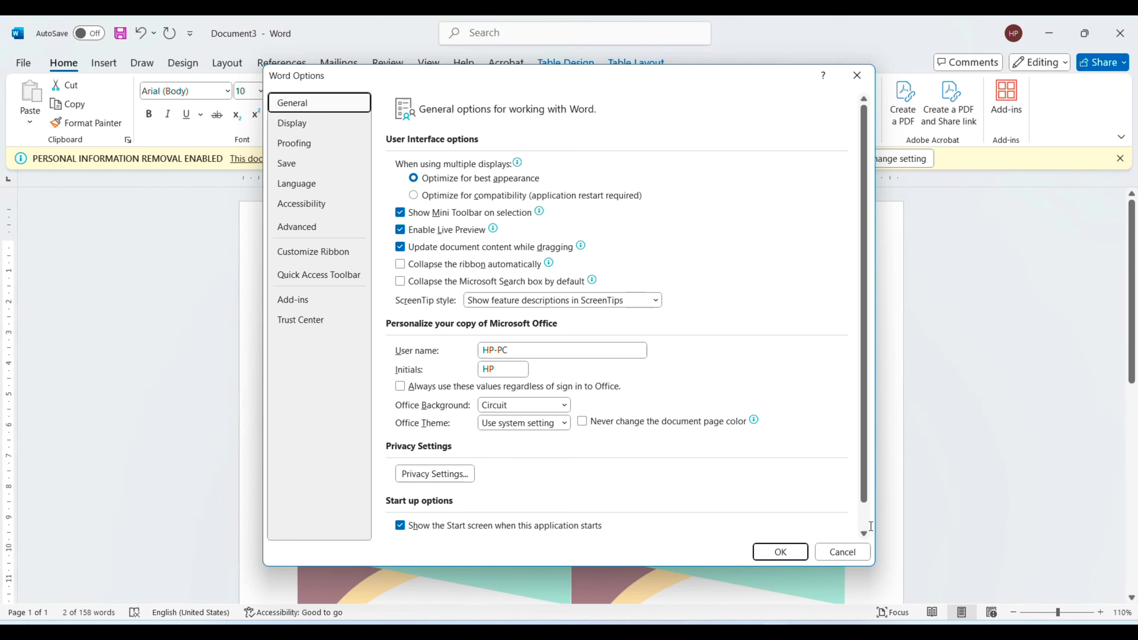
click(866, 79)
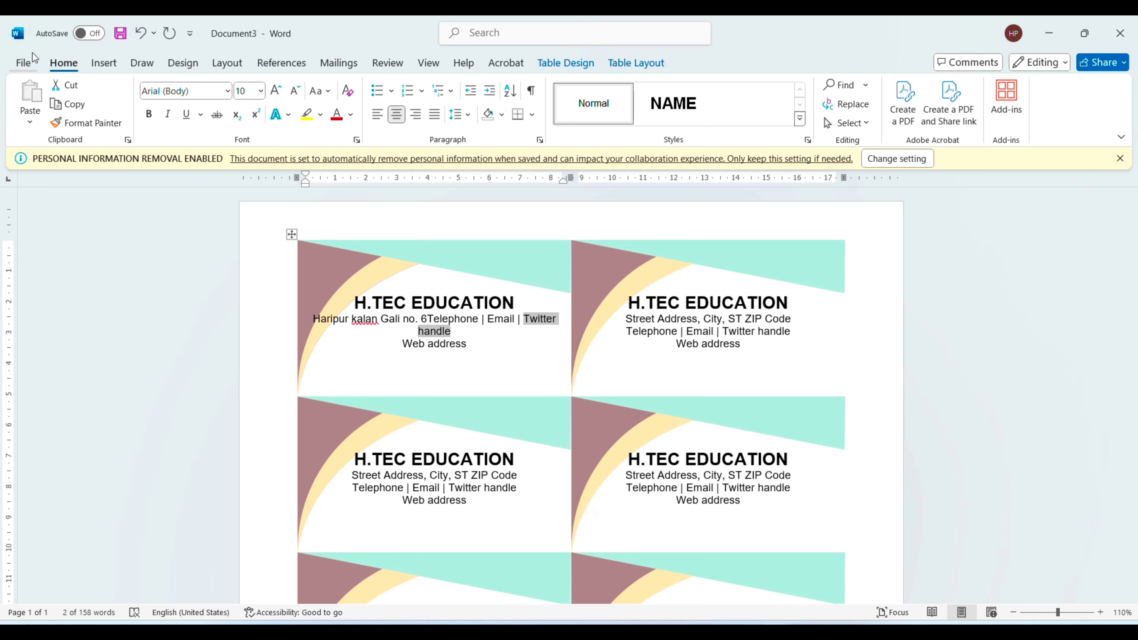
click(23, 62)
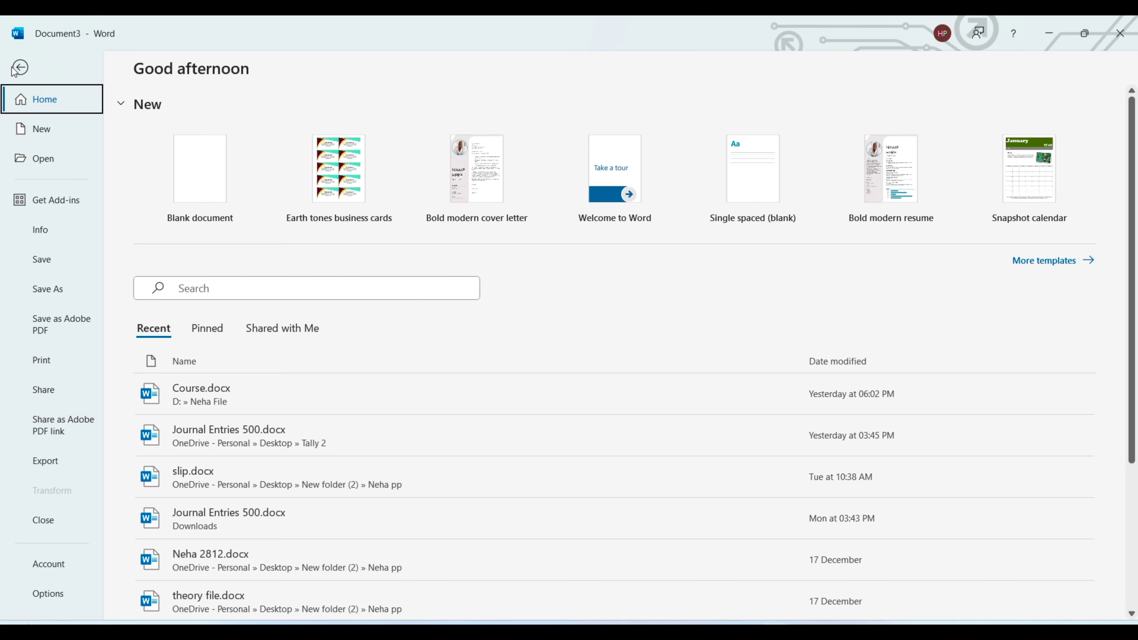
click(46, 593)
key(Escape)
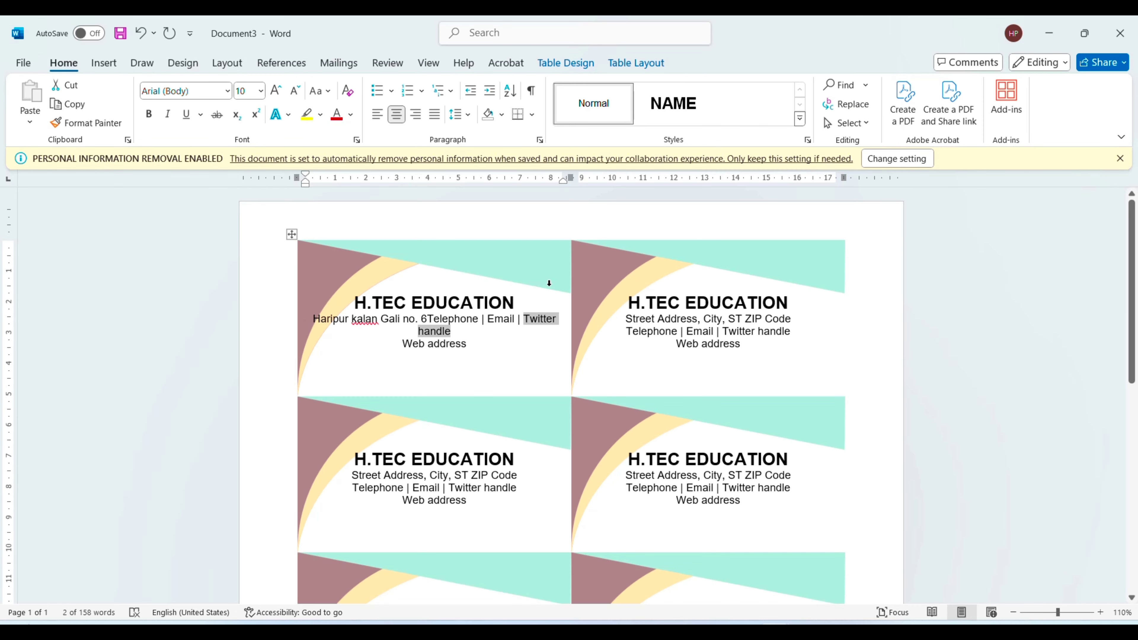